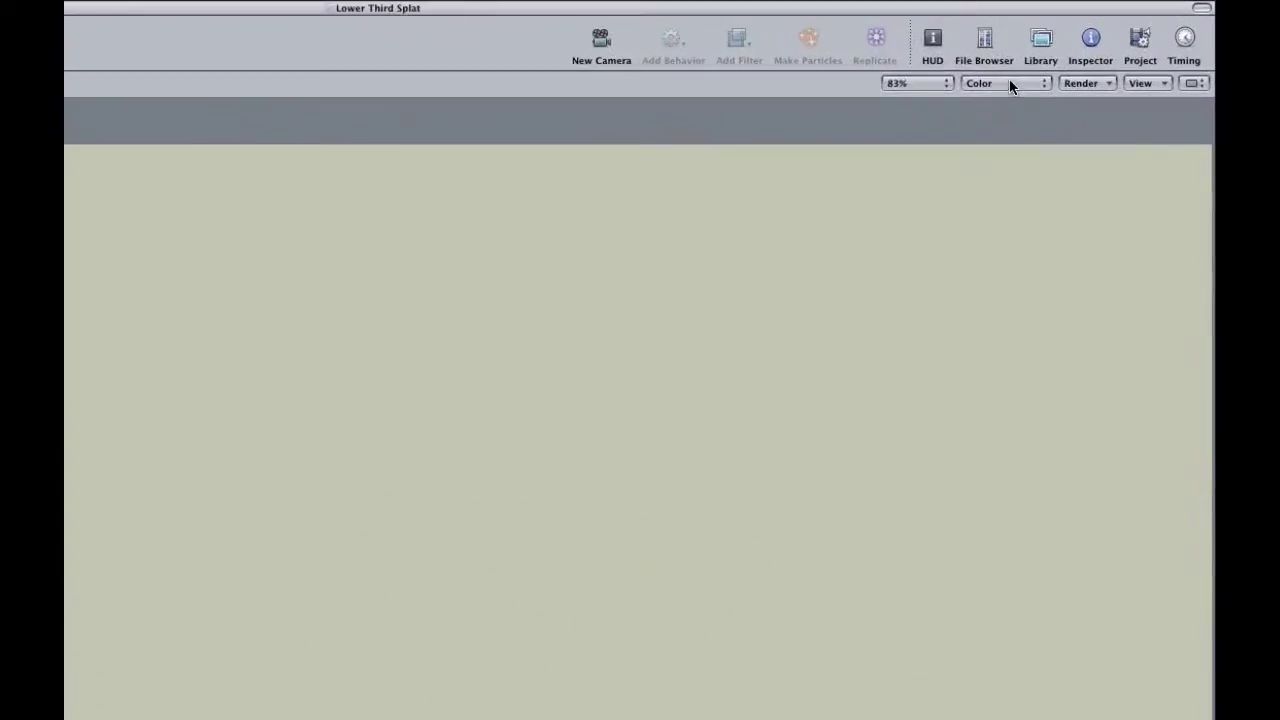
Inspect the canvas in Transparent and Alpha channel views, then return to Color
click(1093, 62)
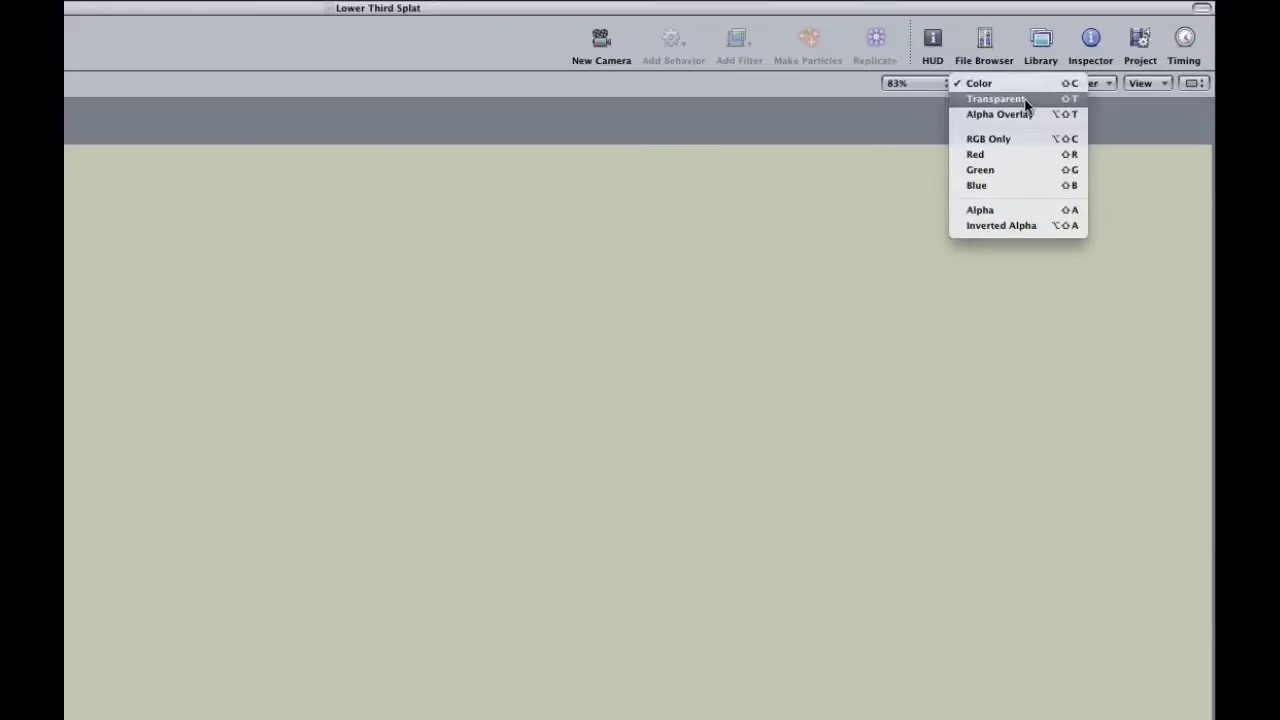
click(1026, 103)
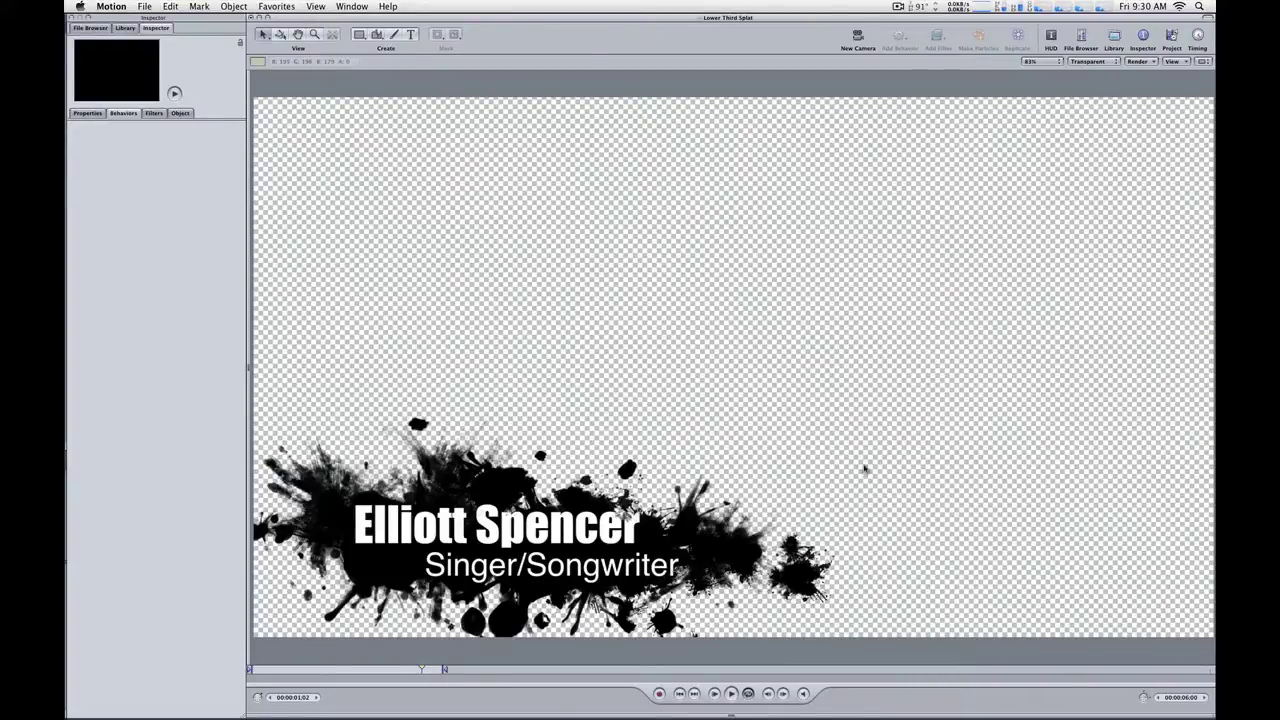
click(1094, 61)
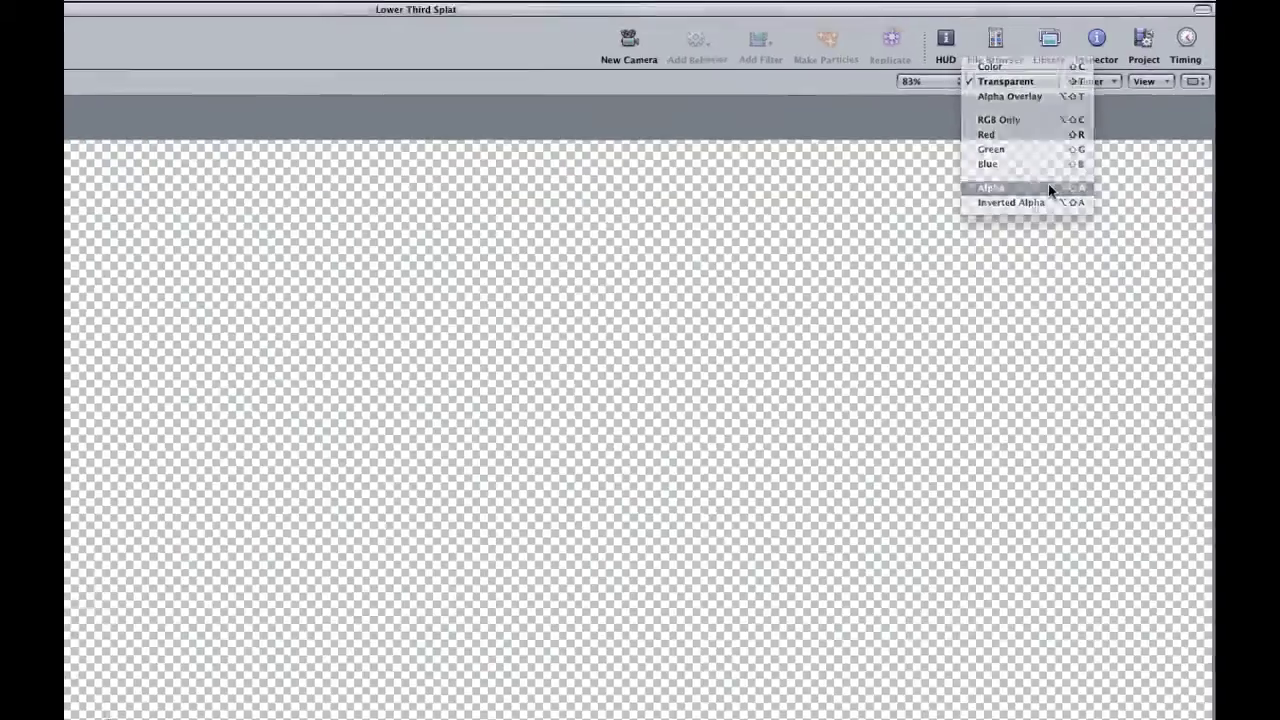
click(1010, 200)
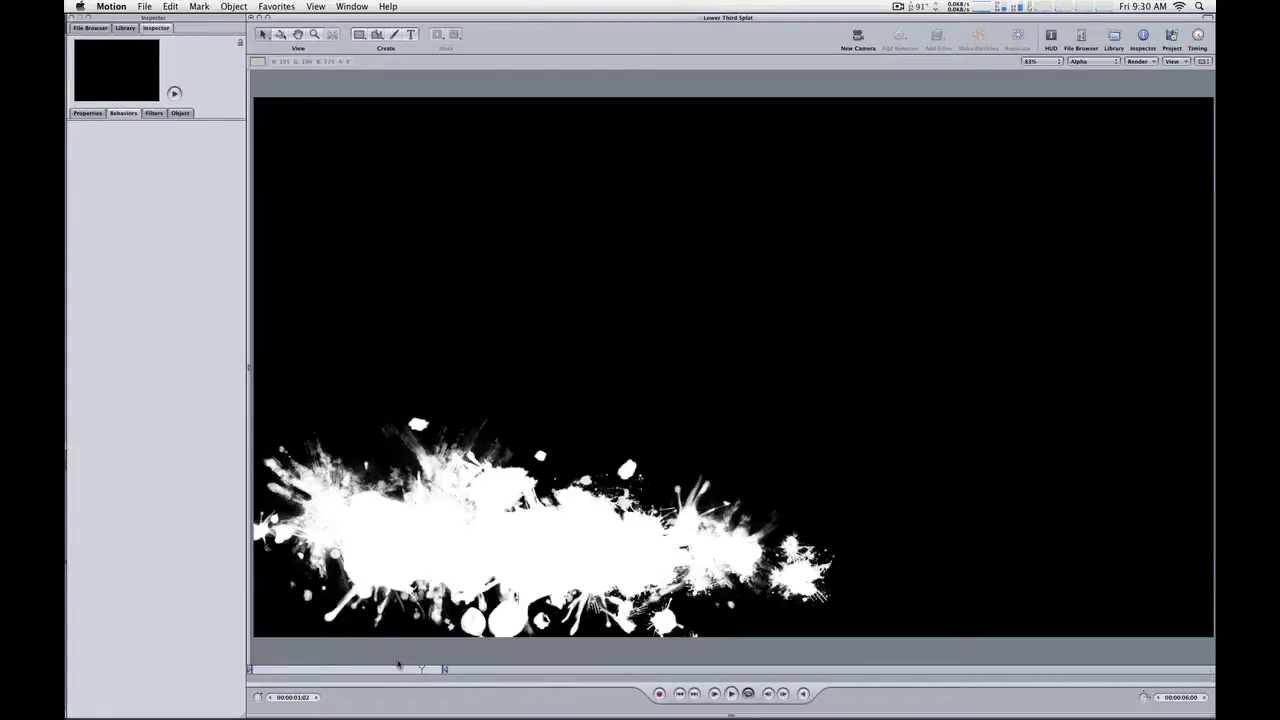
mouse_move(398, 666)
mouse_down()
mouse_move(277, 670)
mouse_move(449, 671)
mouse_move(297, 669)
mouse_move(384, 669)
mouse_up()
click(1080, 64)
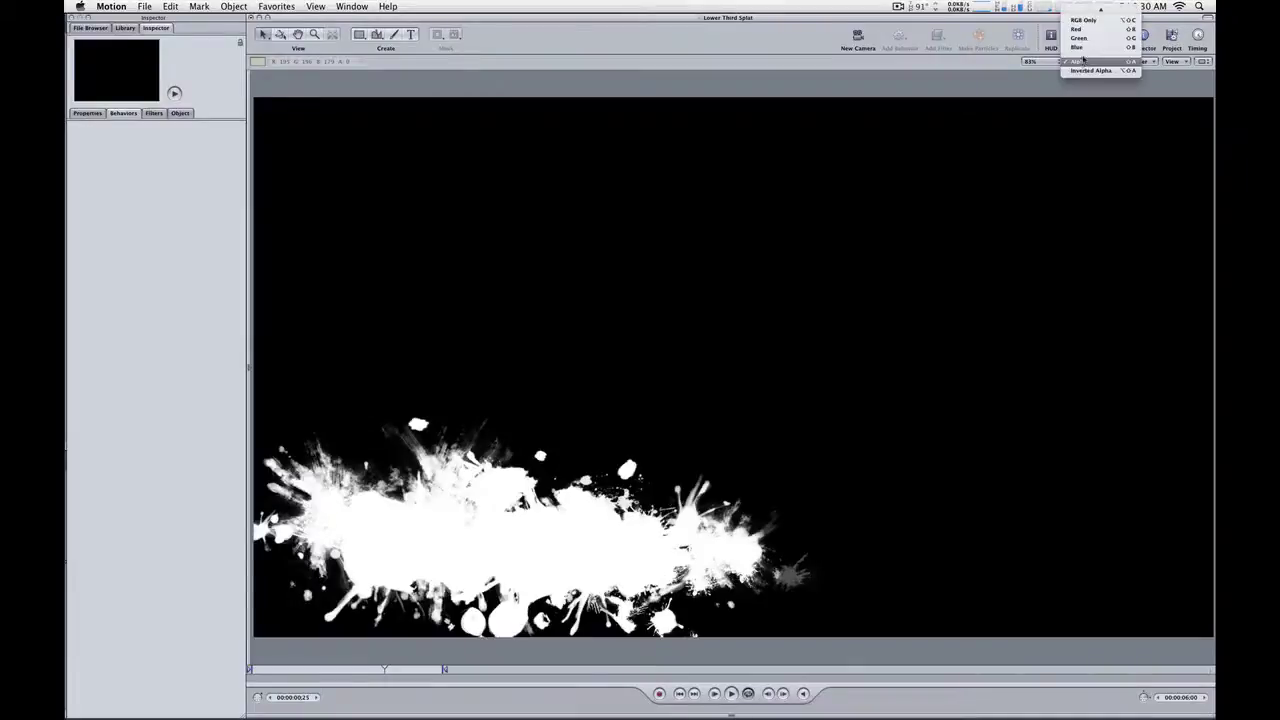
click(1093, 20)
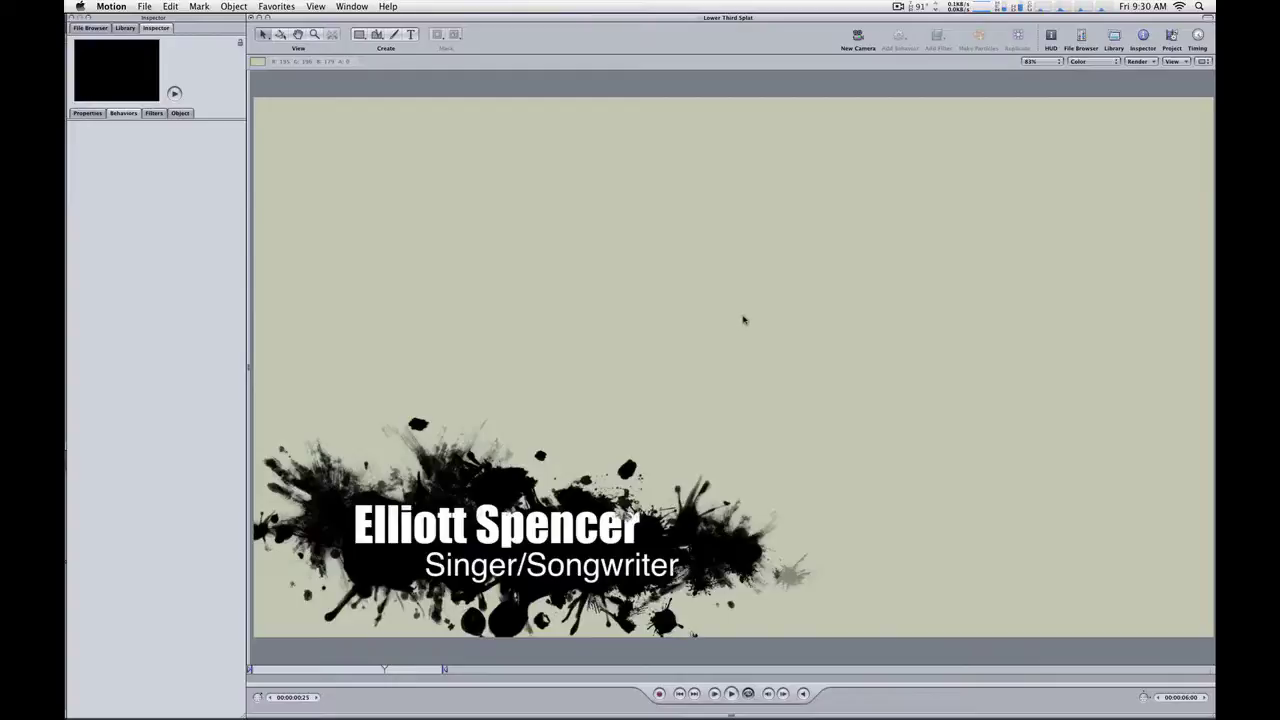
Set Project Properties background to Solid and confirm the alpha channel is fully solid
click(170, 6)
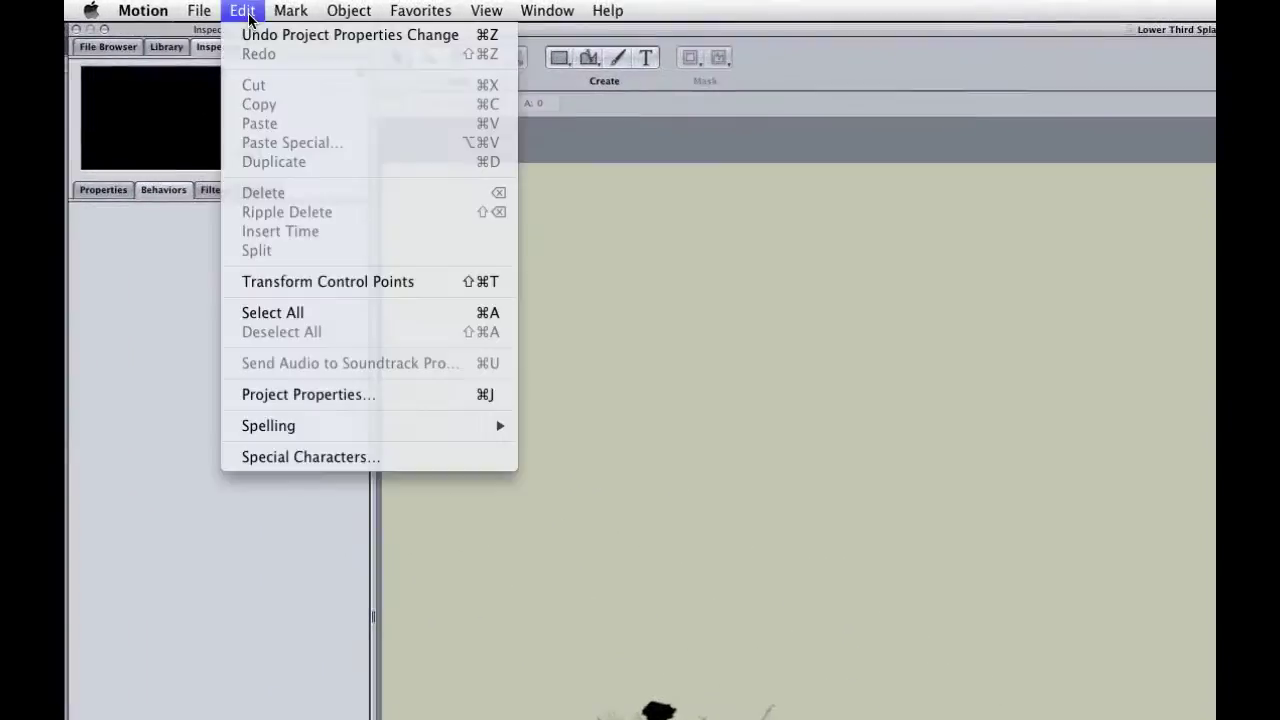
click(327, 395)
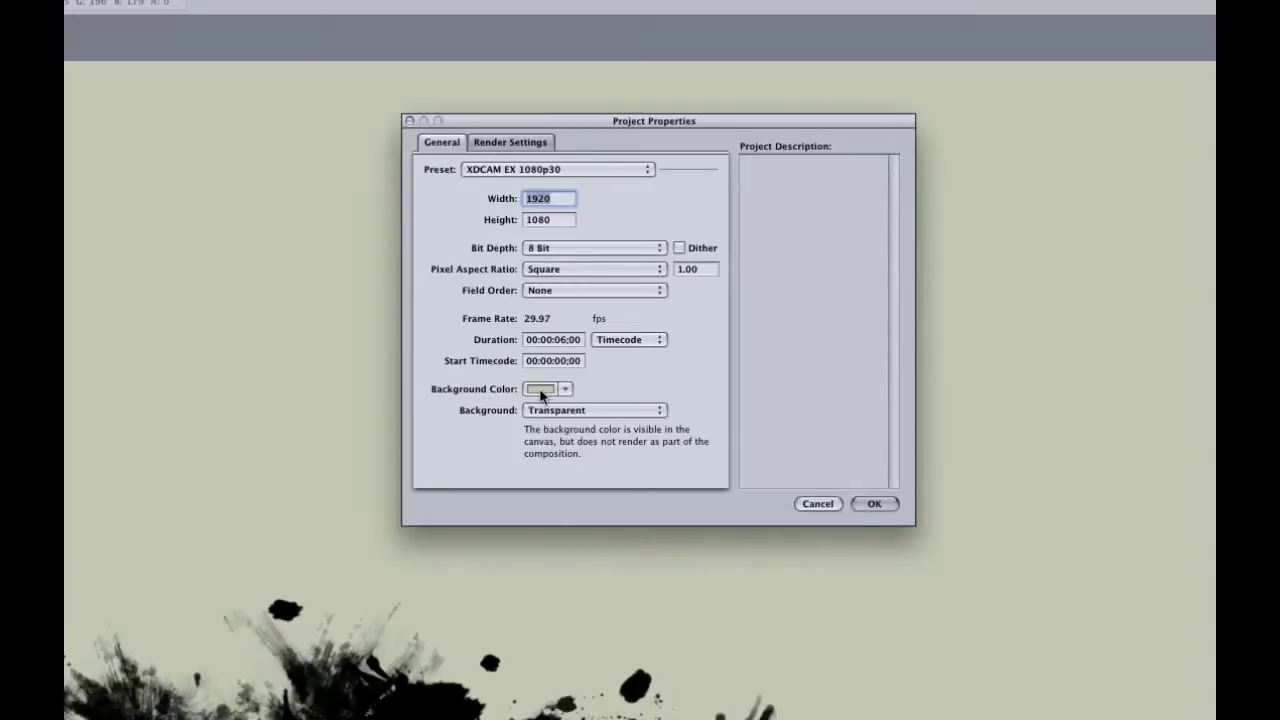
click(593, 411)
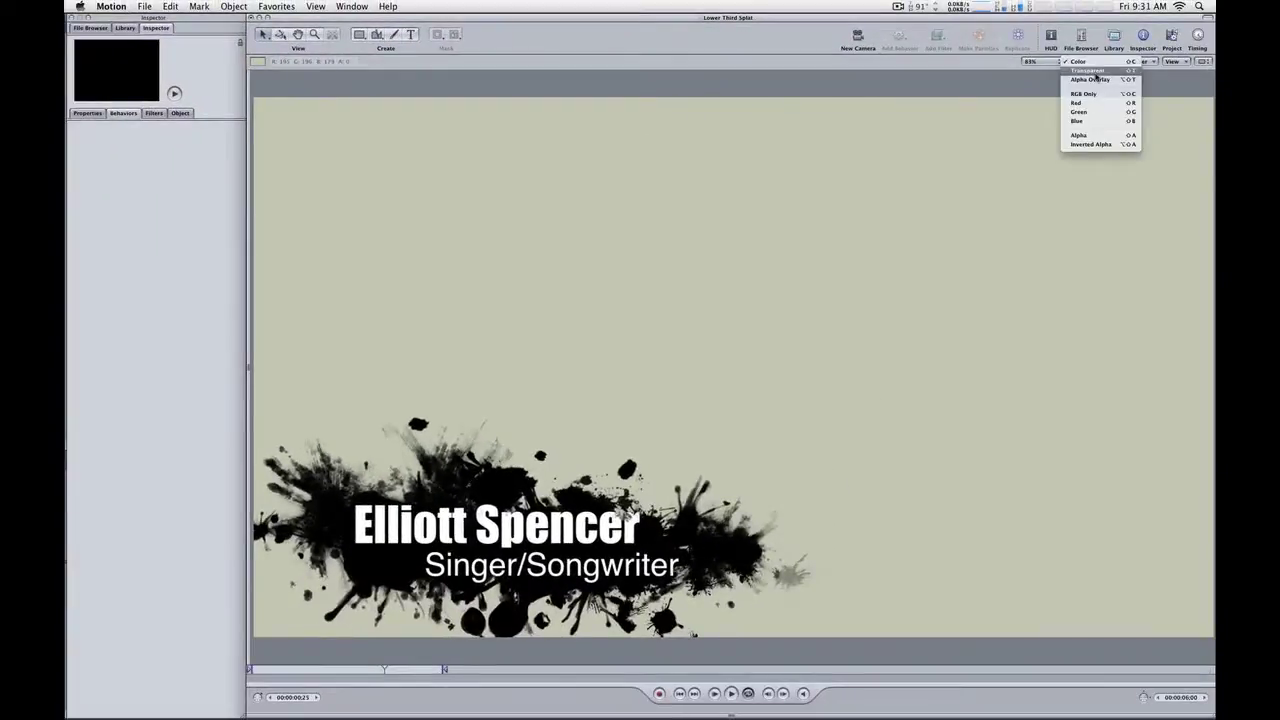
click(1095, 71)
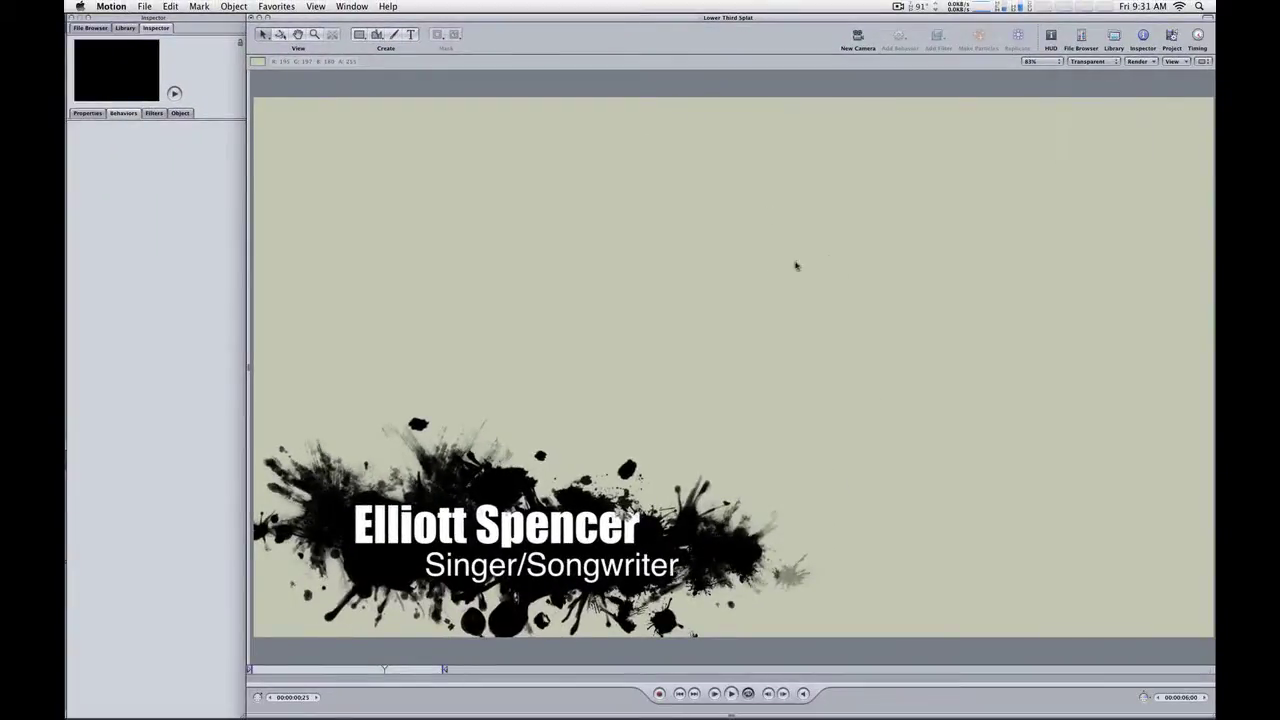
click(1095, 61)
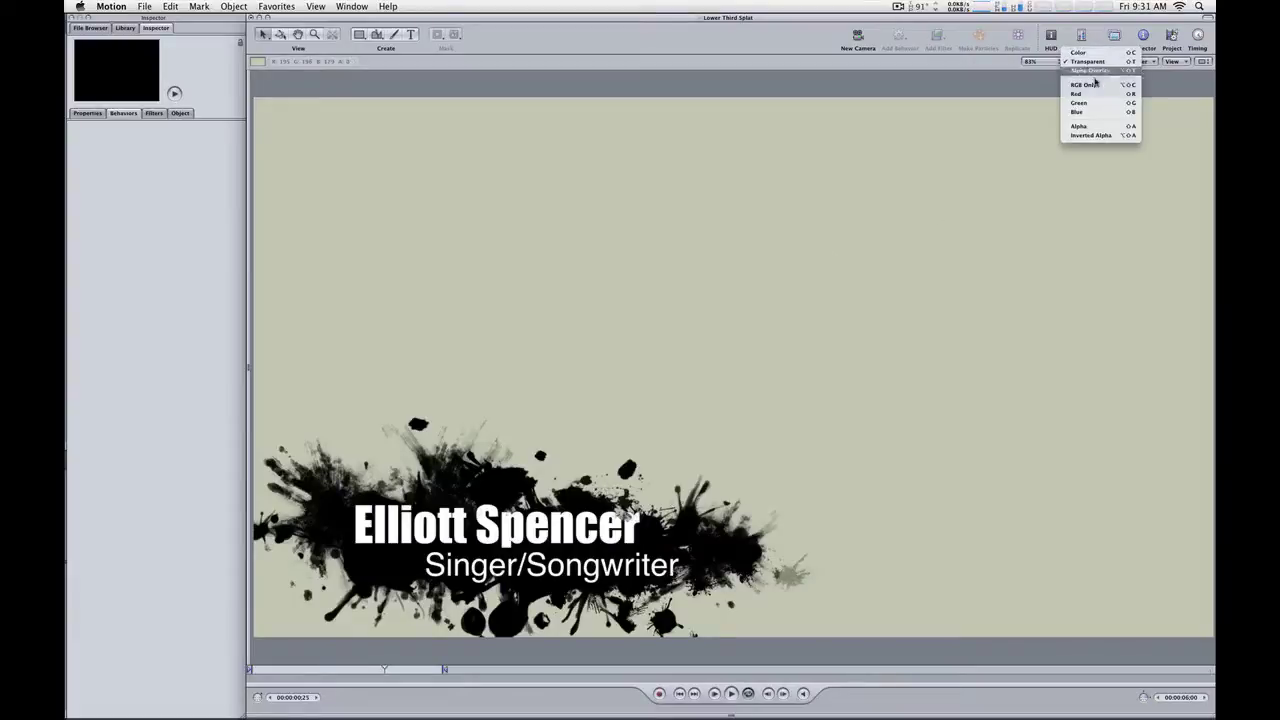
click(1100, 127)
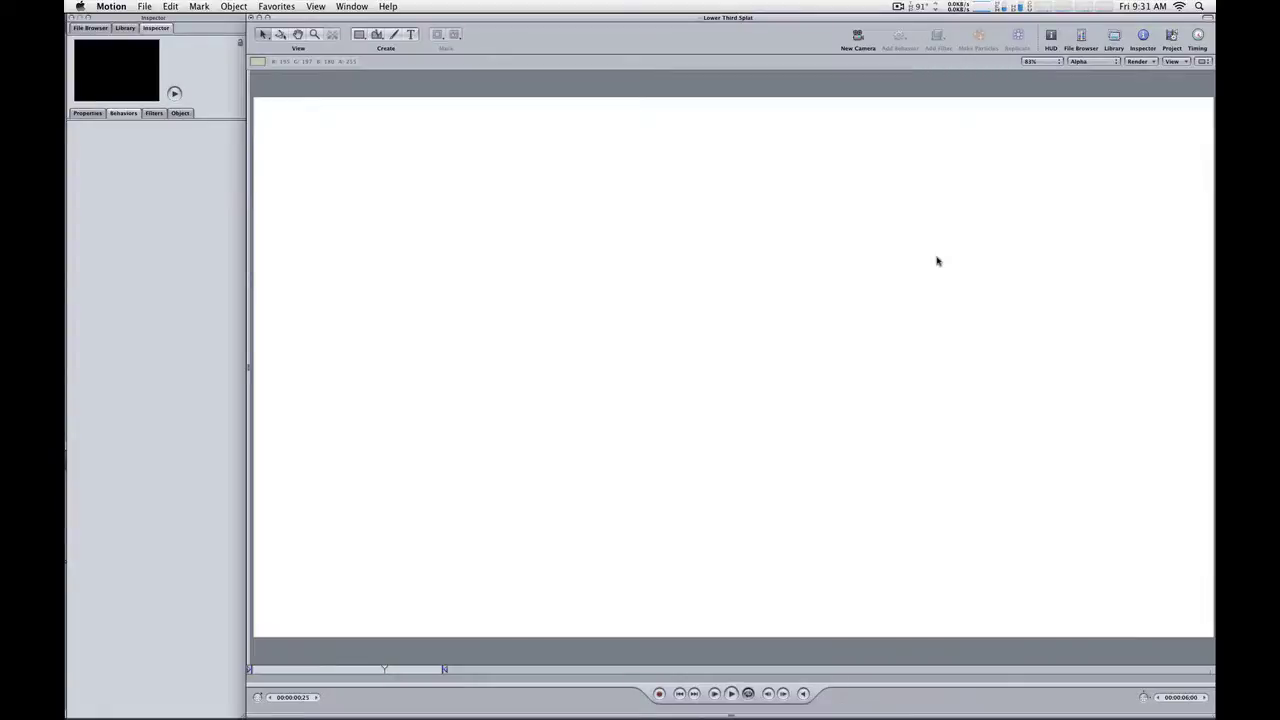
click(1089, 61)
click(1088, 10)
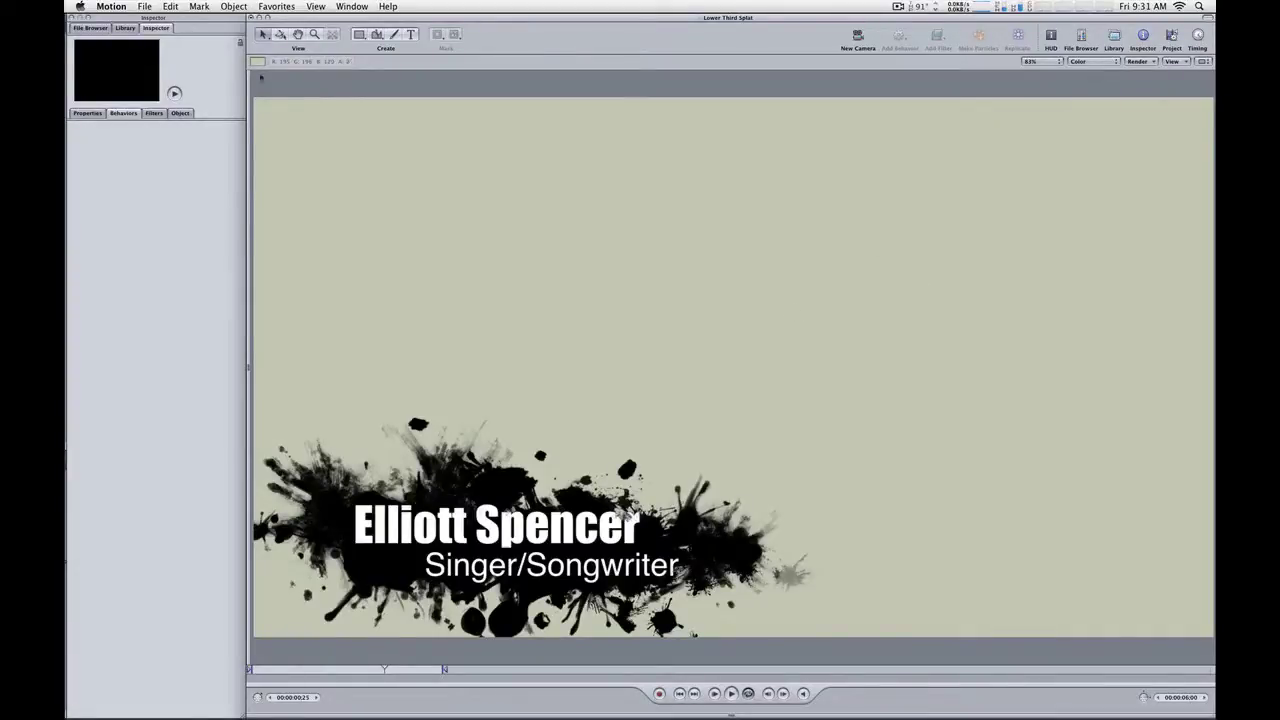
Switch the Project Properties background to Transparent, then check Transparent (Shift-T) and Color (Shift-C) views
click(172, 7)
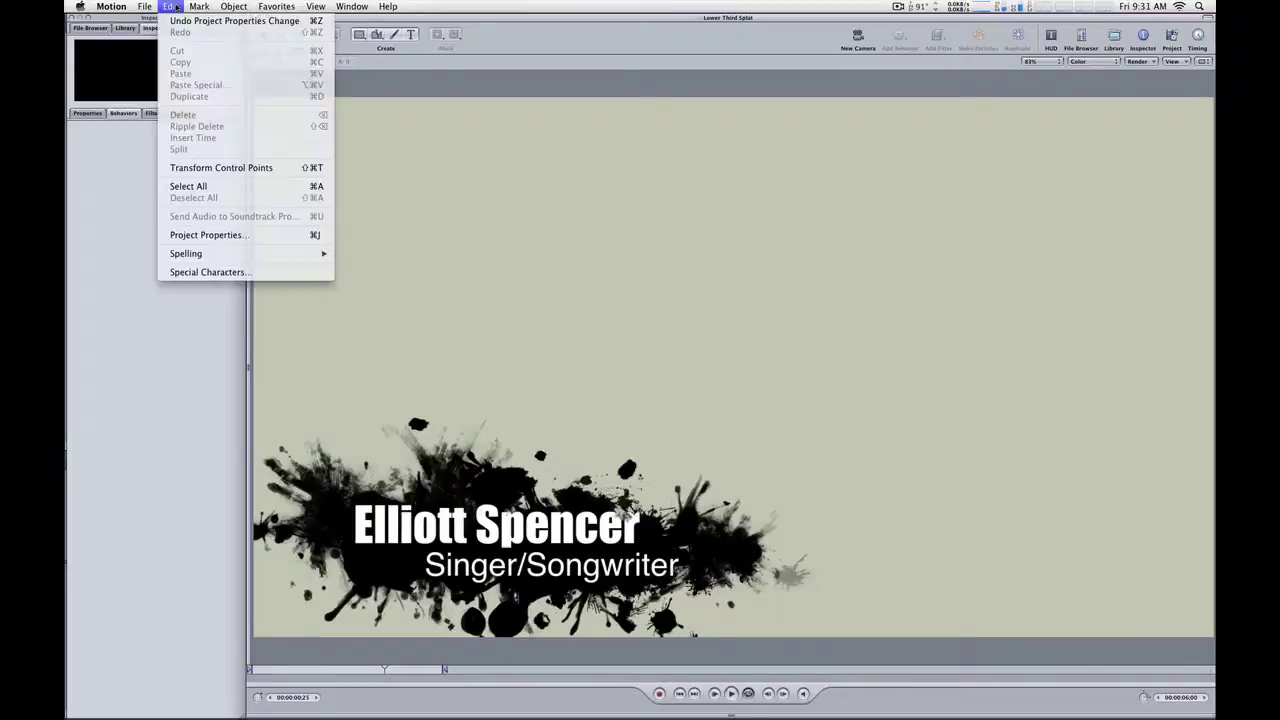
click(242, 234)
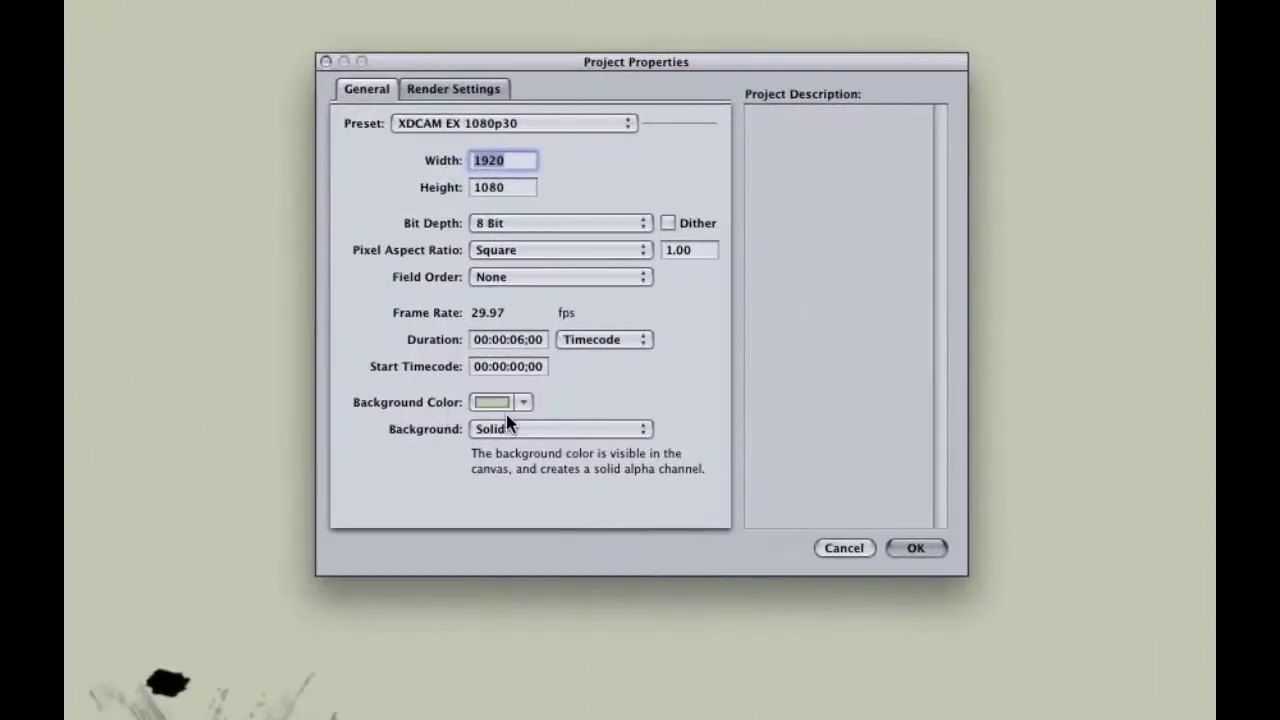
click(531, 432)
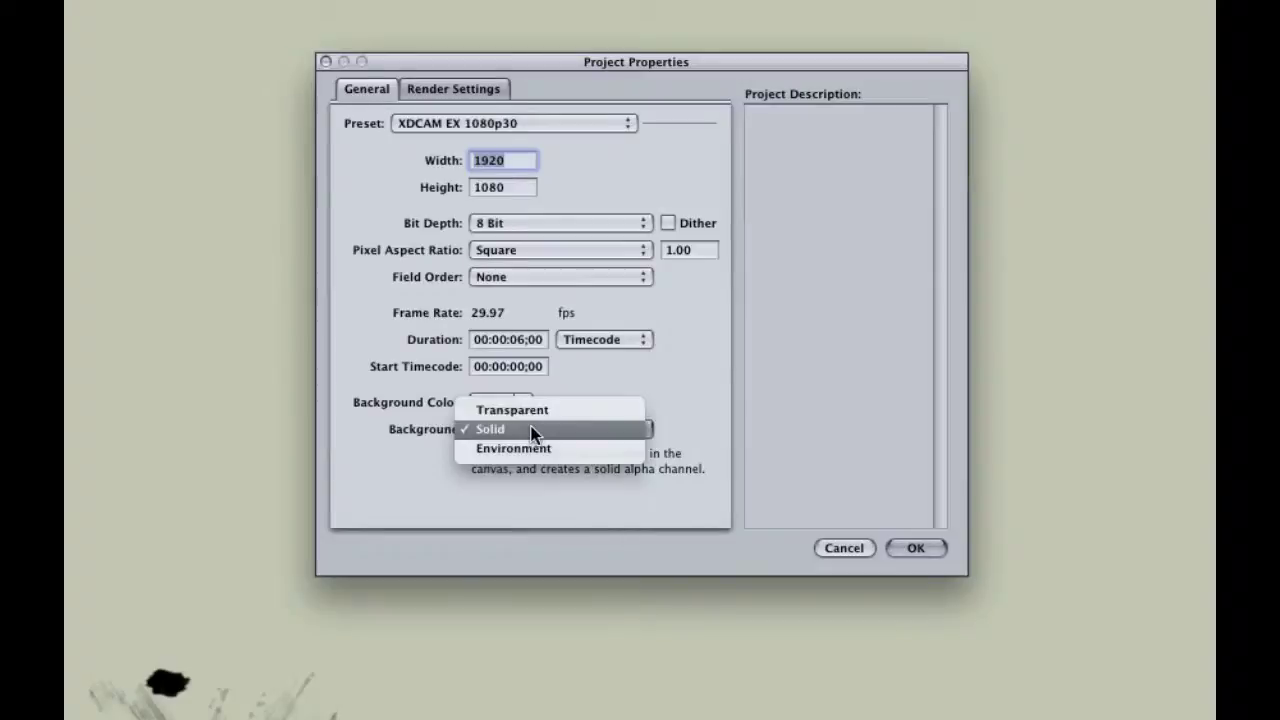
click(538, 408)
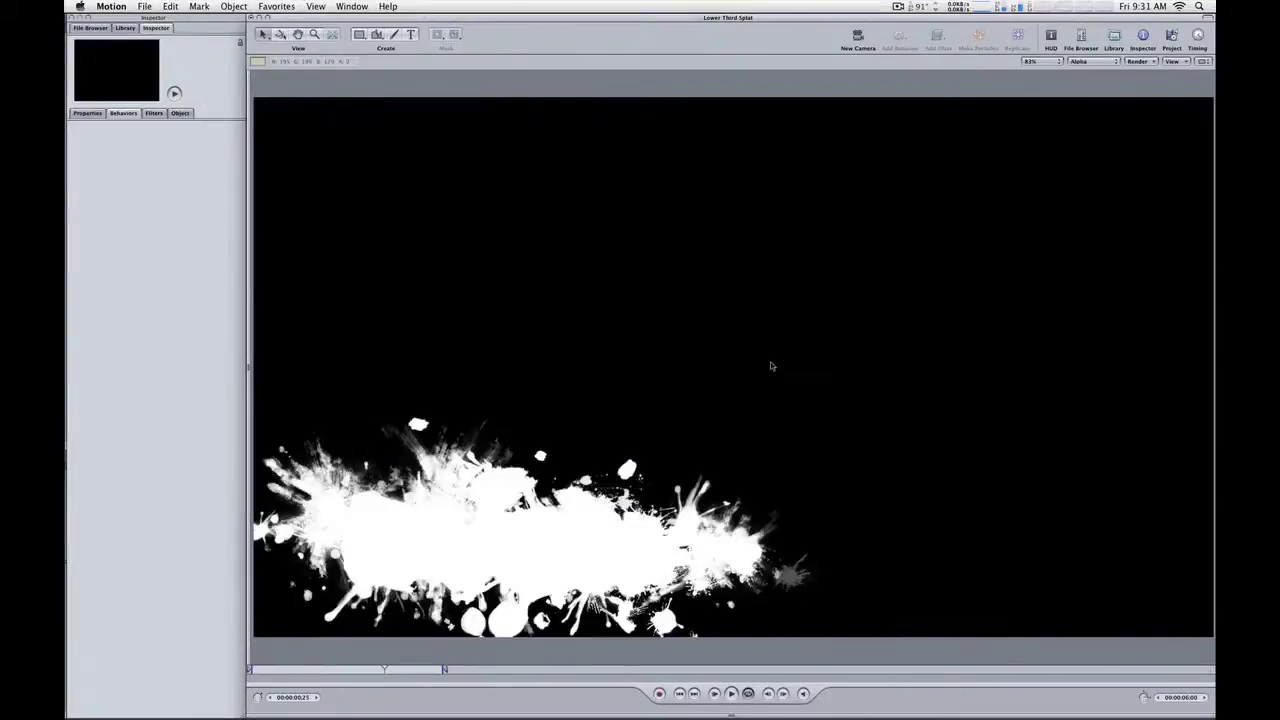
key(shift+t)
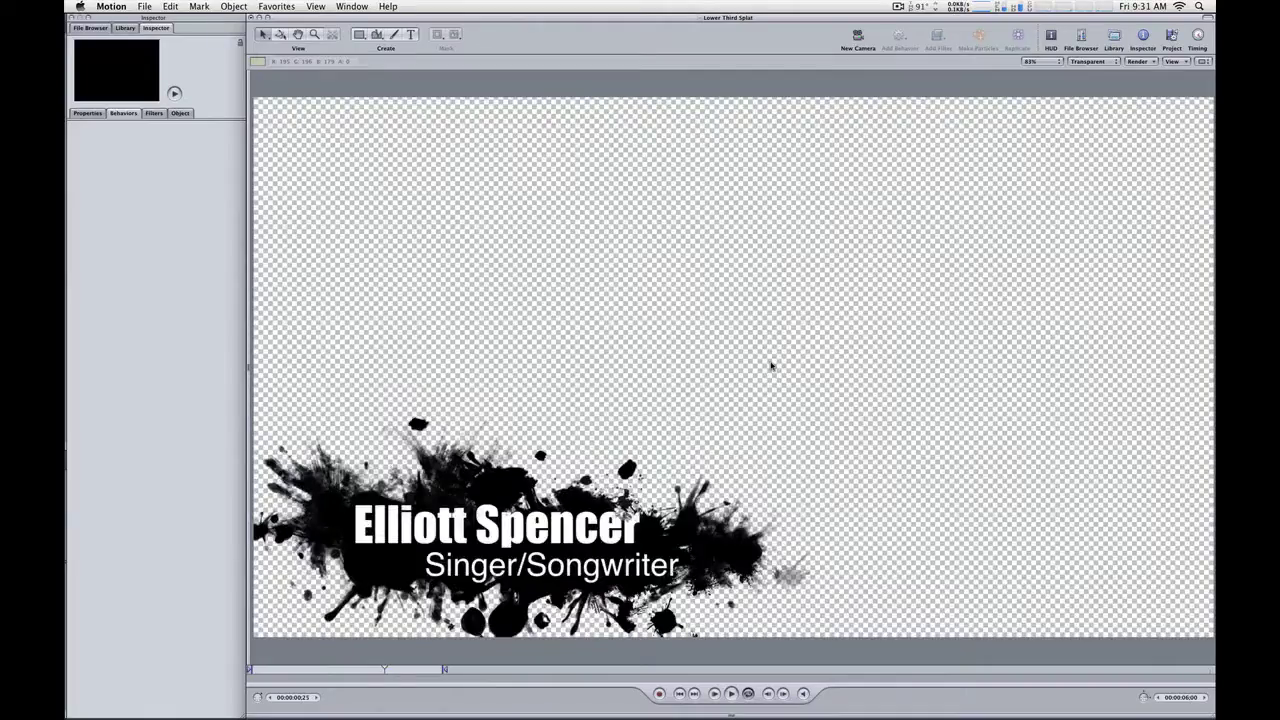
key(shift+c)
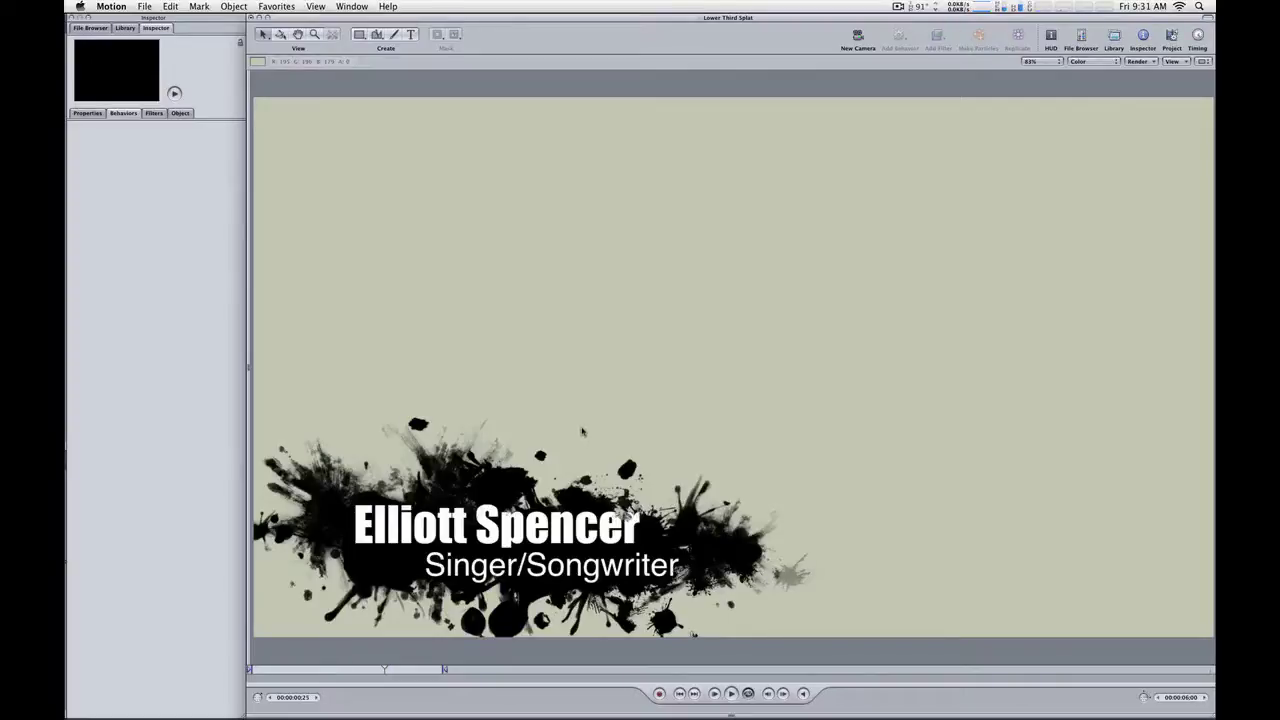
Configure the movie export, replacing the Lossless+Alpha Movie preset with Apple ProRes 4444
click(148, 5)
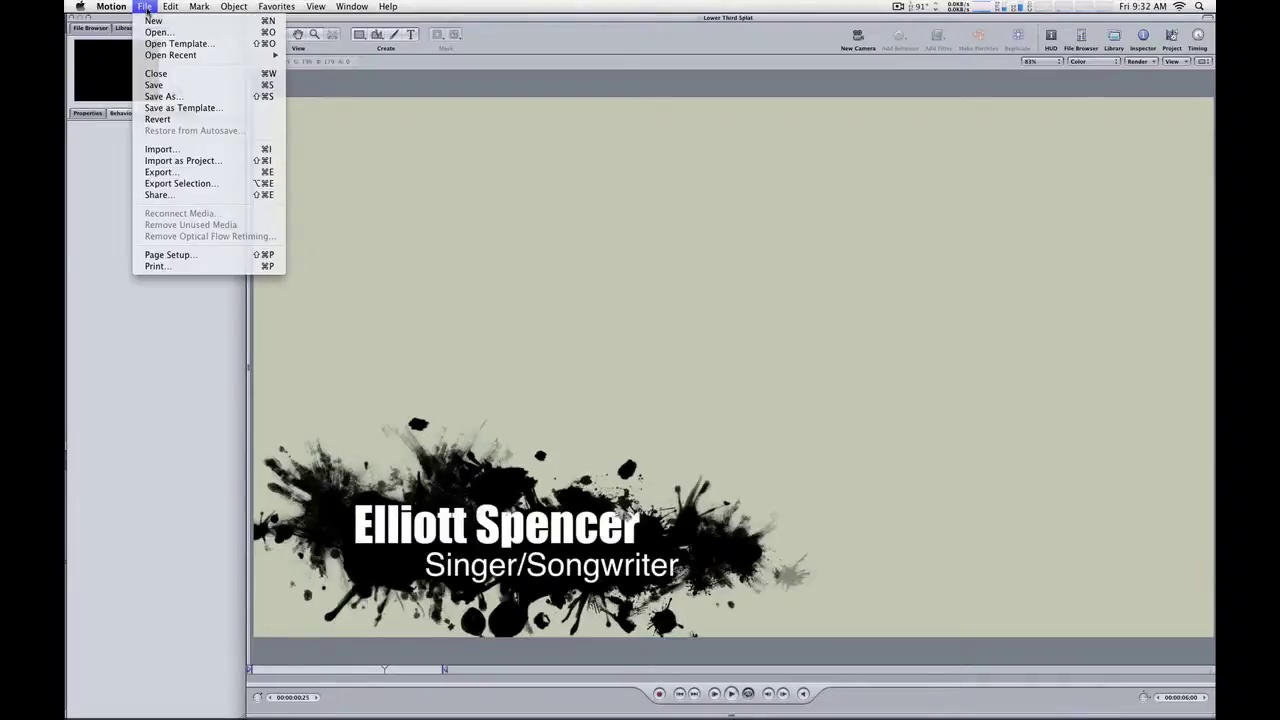
click(190, 173)
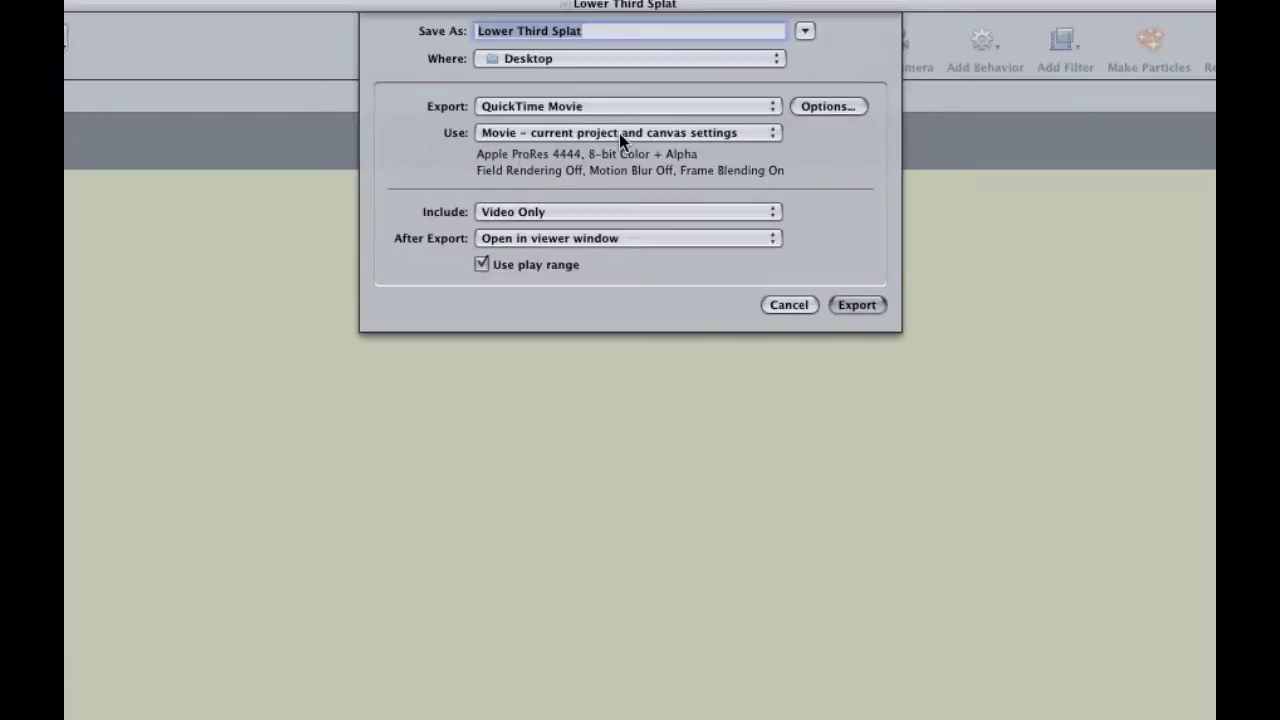
click(619, 133)
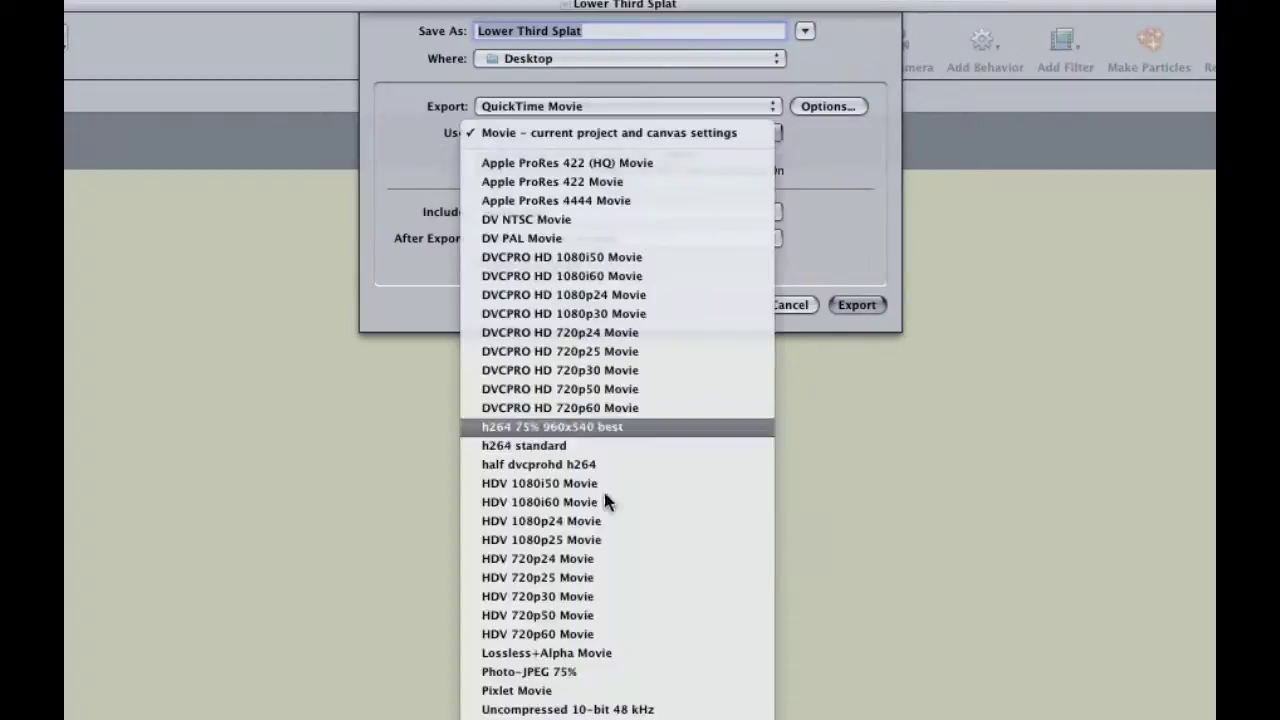
click(578, 655)
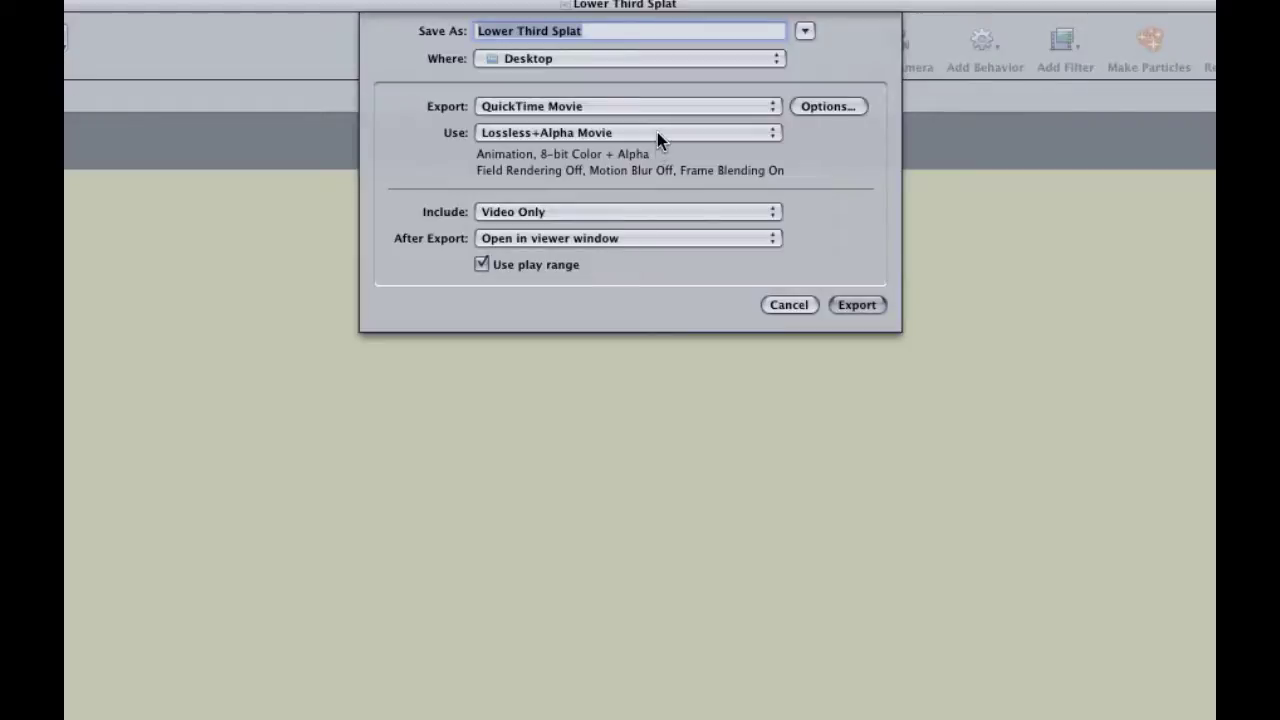
click(657, 132)
scroll(657, 132, up, 5)
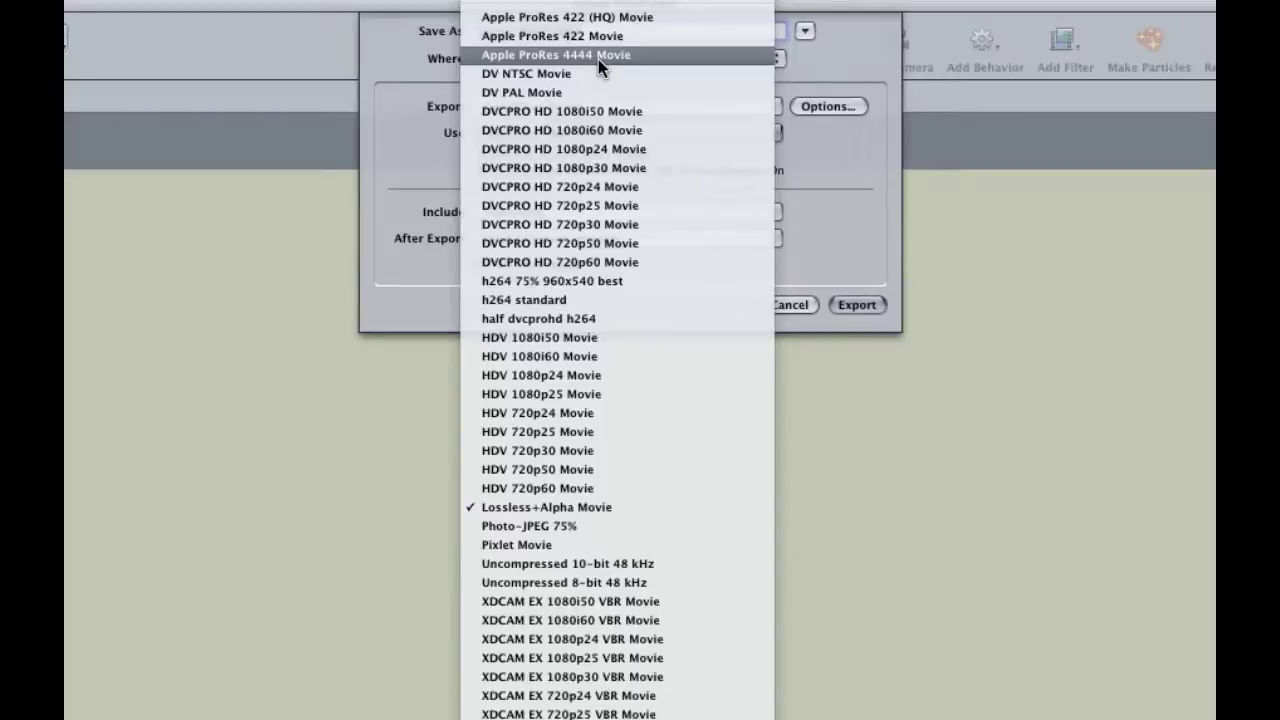
click(598, 59)
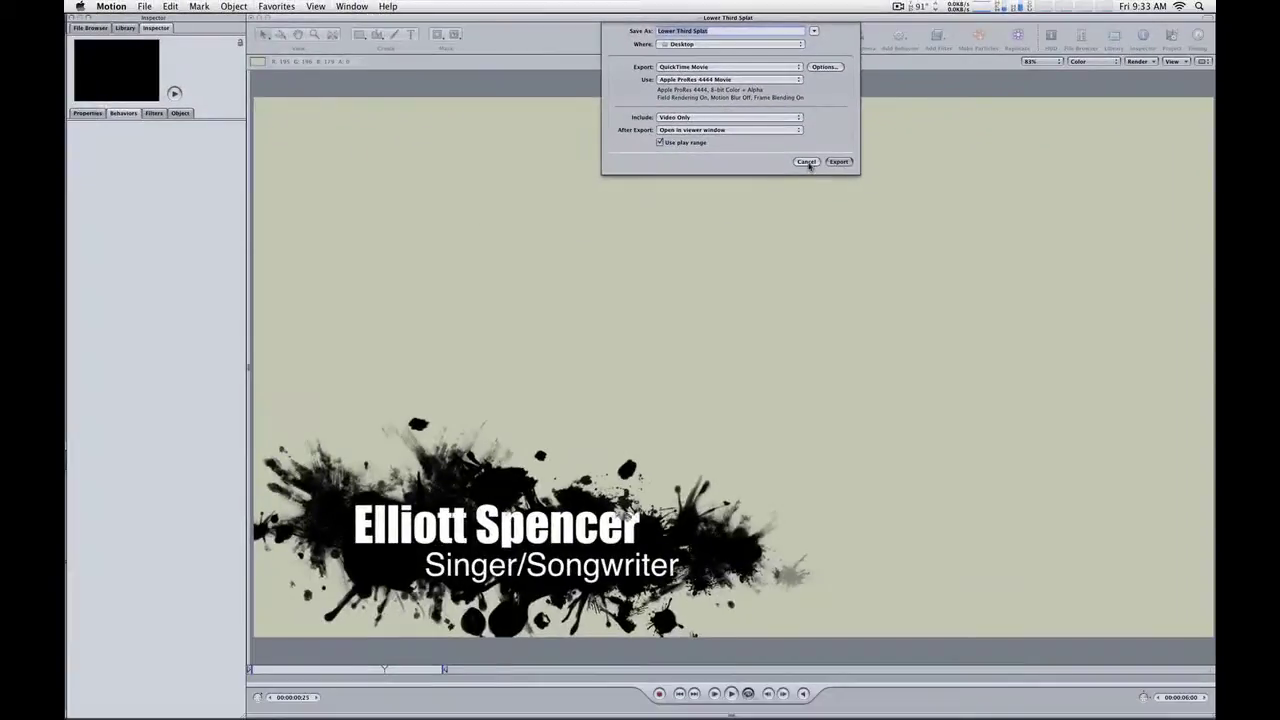
Cancel the export sheet without rendering
click(808, 163)
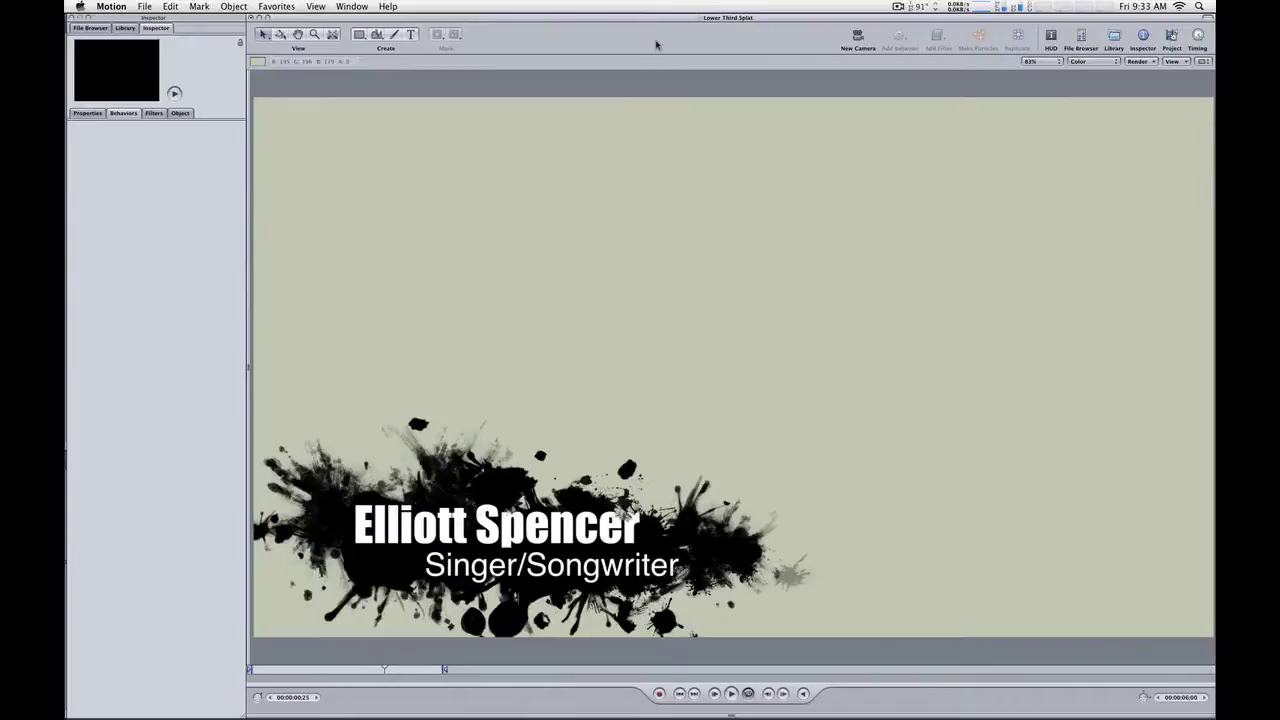
Drag Lower Third Splat.motn onto V2 at the sequence start and scrub to preview it
key(super+Tab)
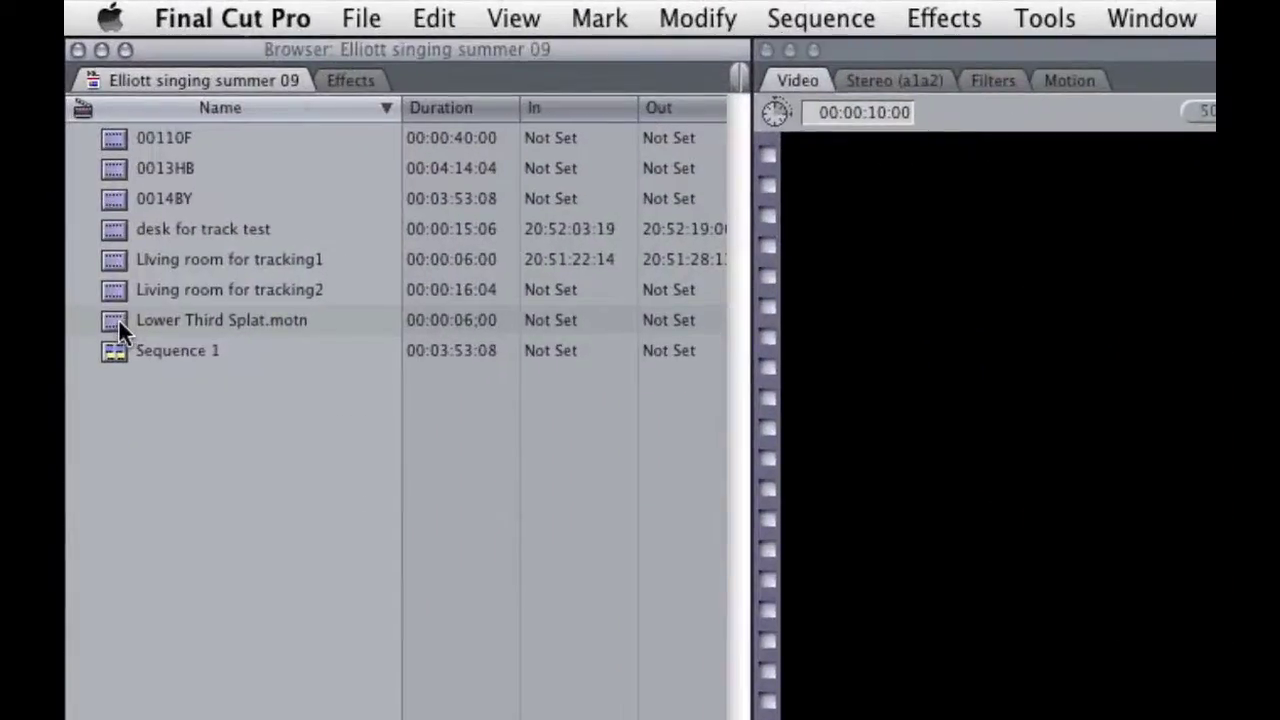
click(118, 320)
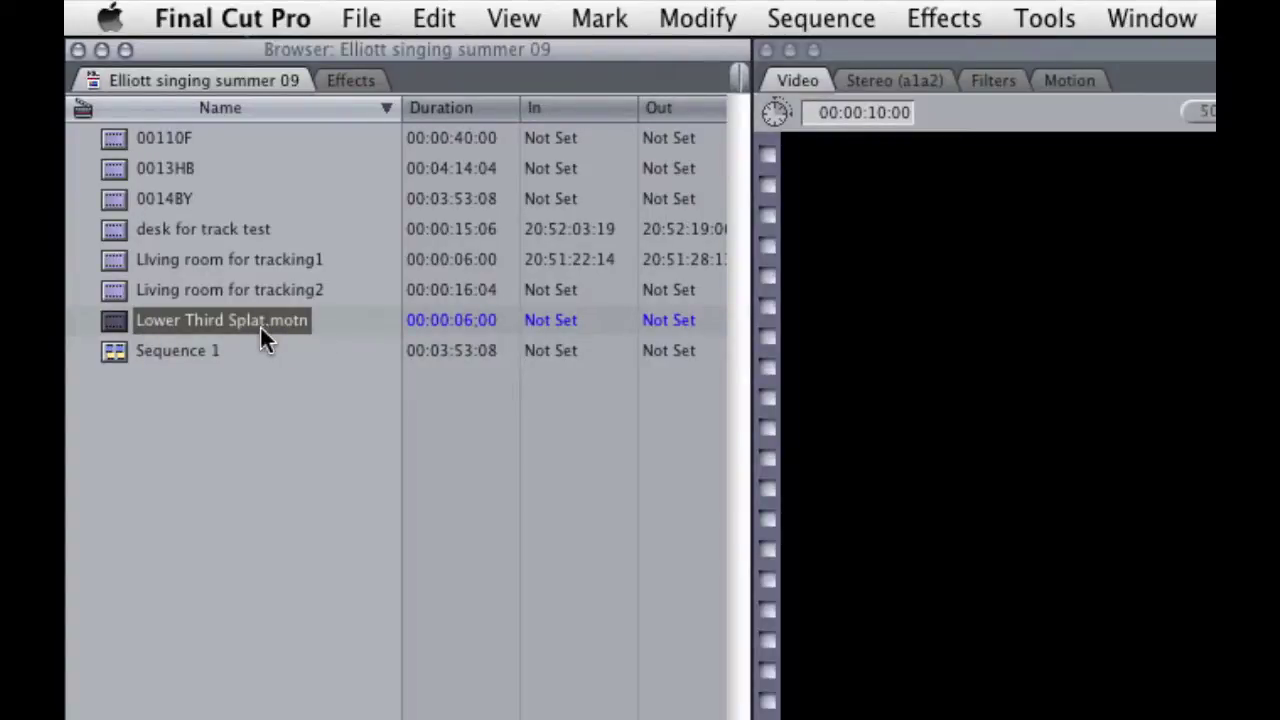
drag(123, 323, 289, 186)
drag(418, 55, 323, 47)
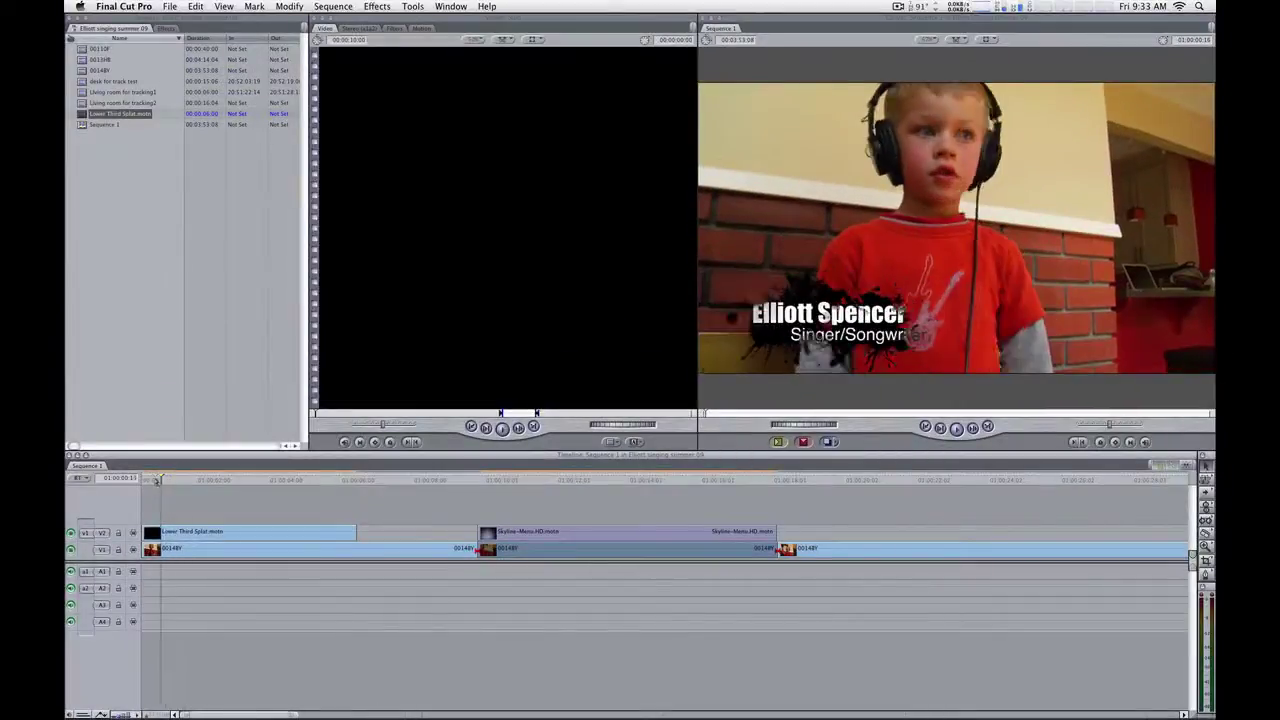
drag(156, 480, 182, 482)
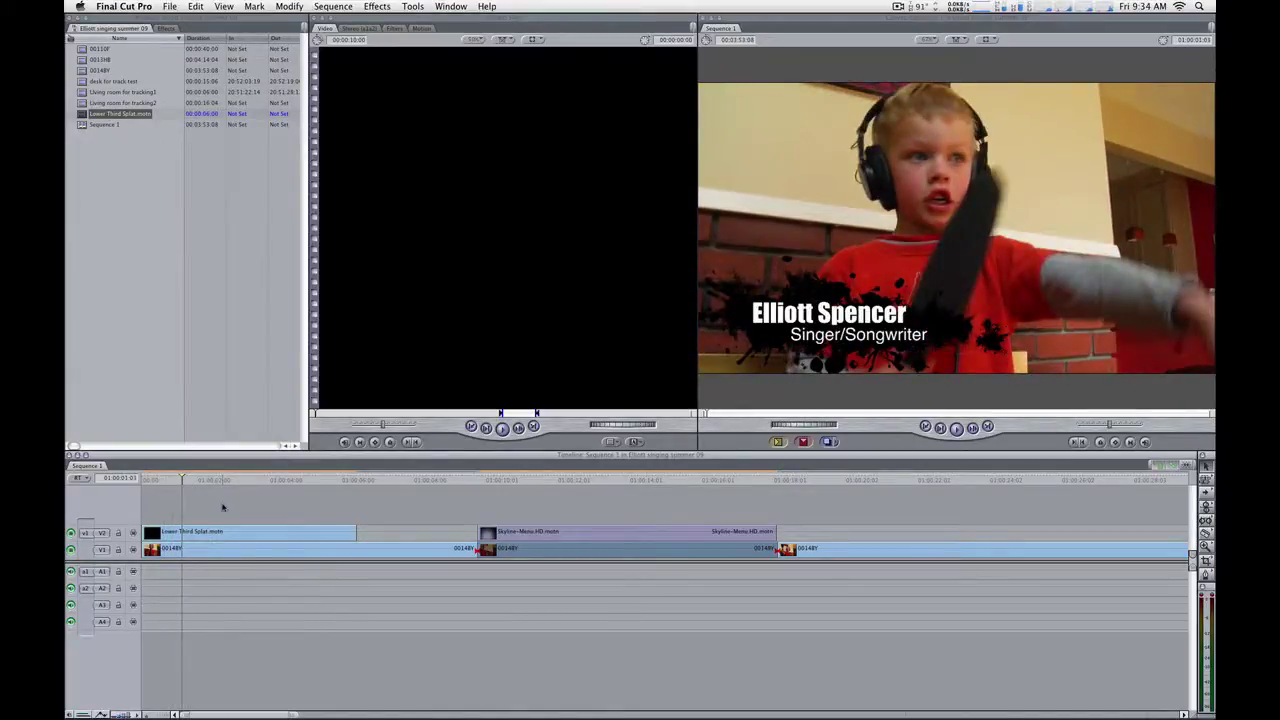
right_click(229, 532)
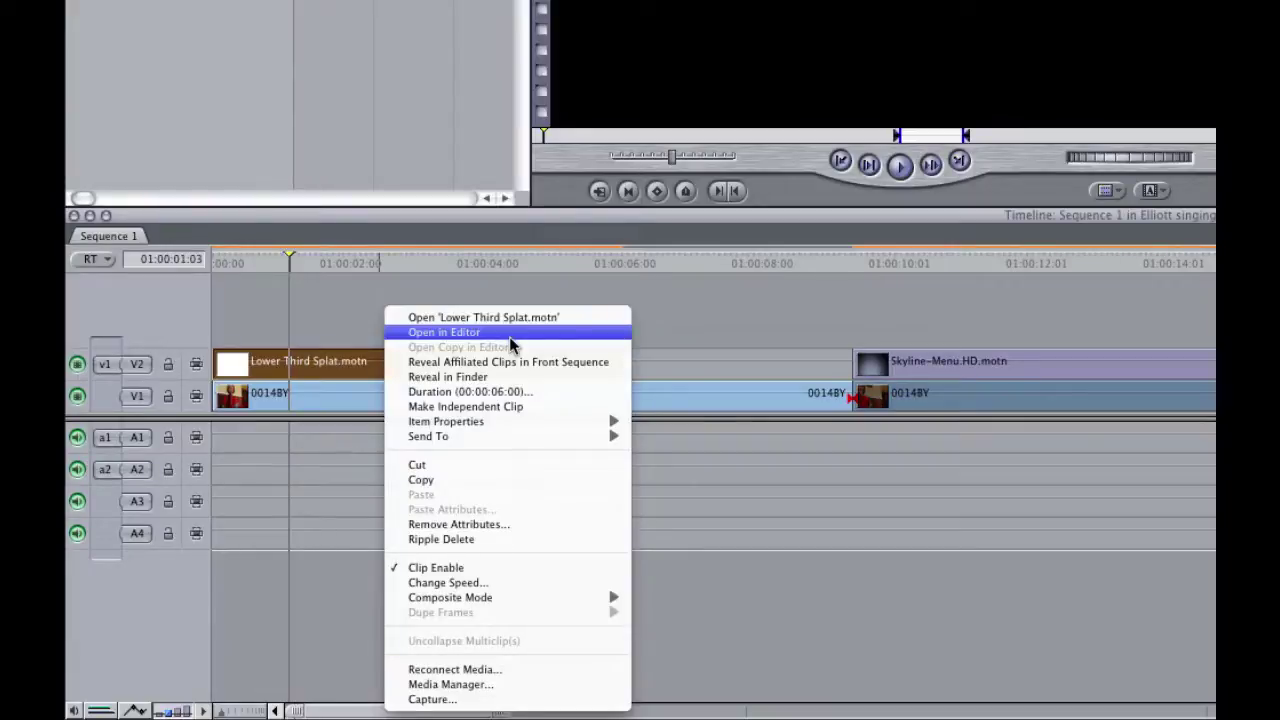
click(322, 300)
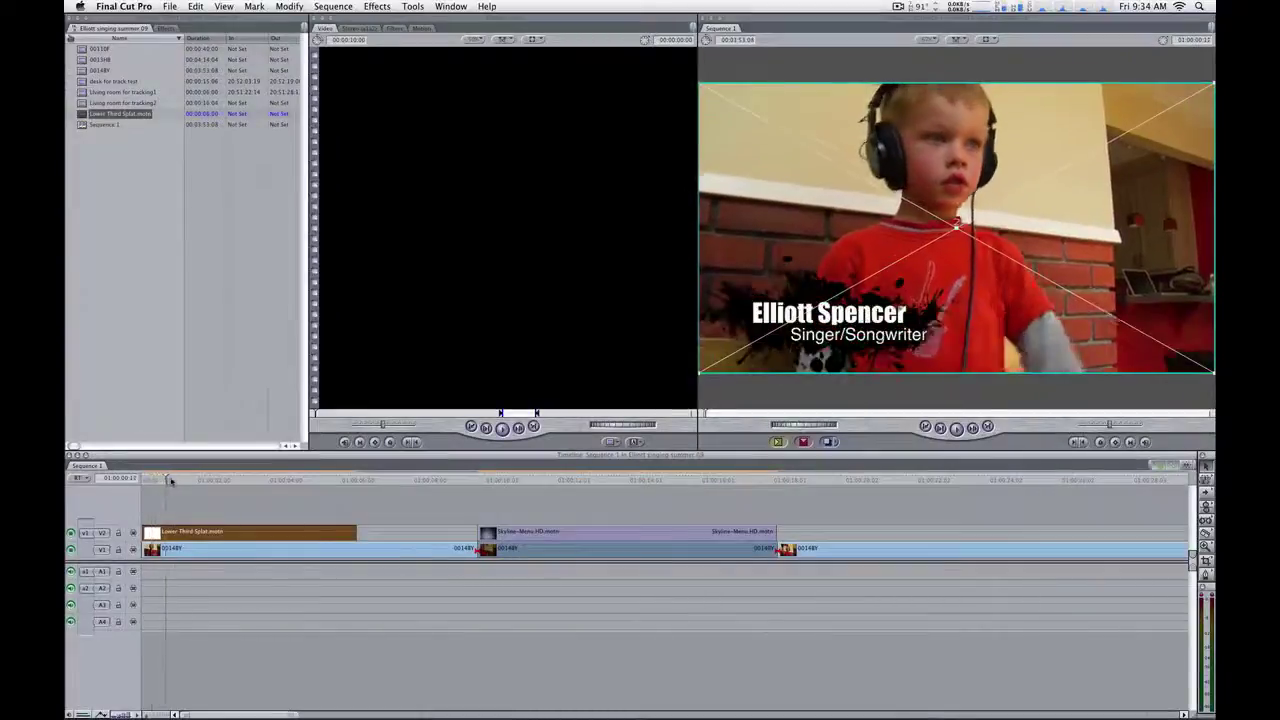
mouse_move(212, 483)
mouse_down()
mouse_move(150, 483)
mouse_move(190, 487)
mouse_up()
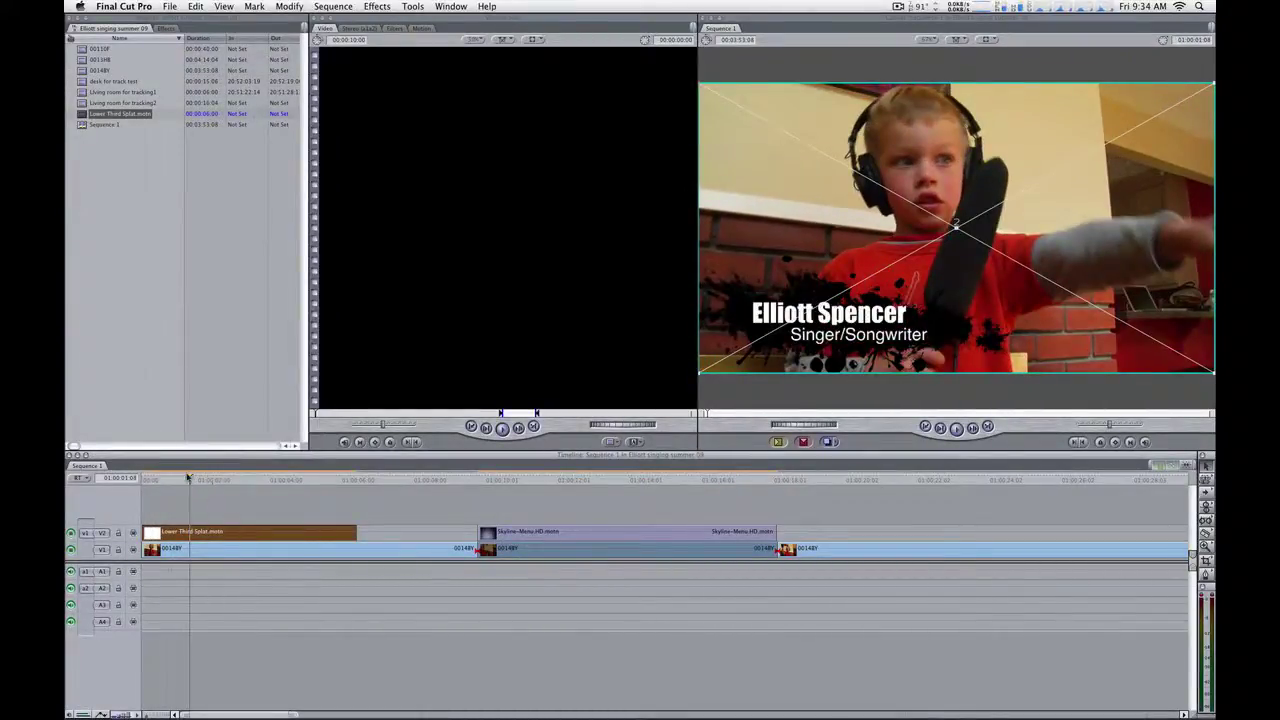
click(187, 480)
click(184, 480)
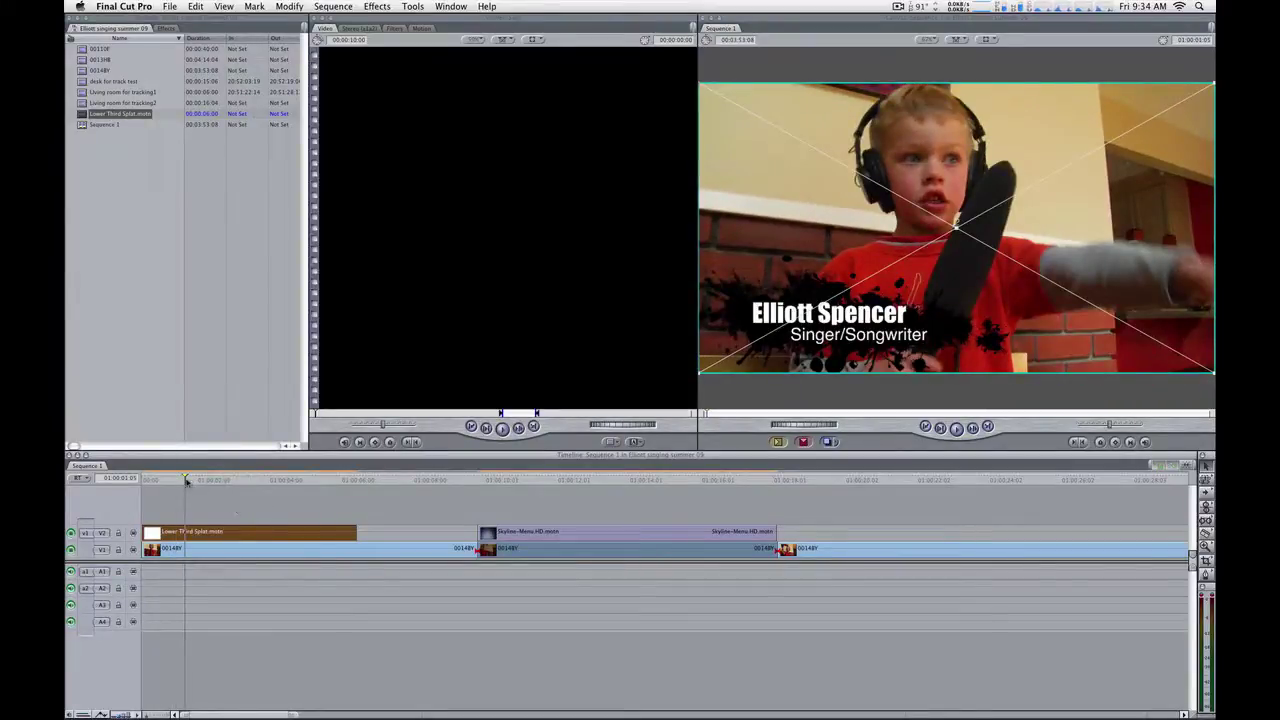
drag(185, 480, 187, 480)
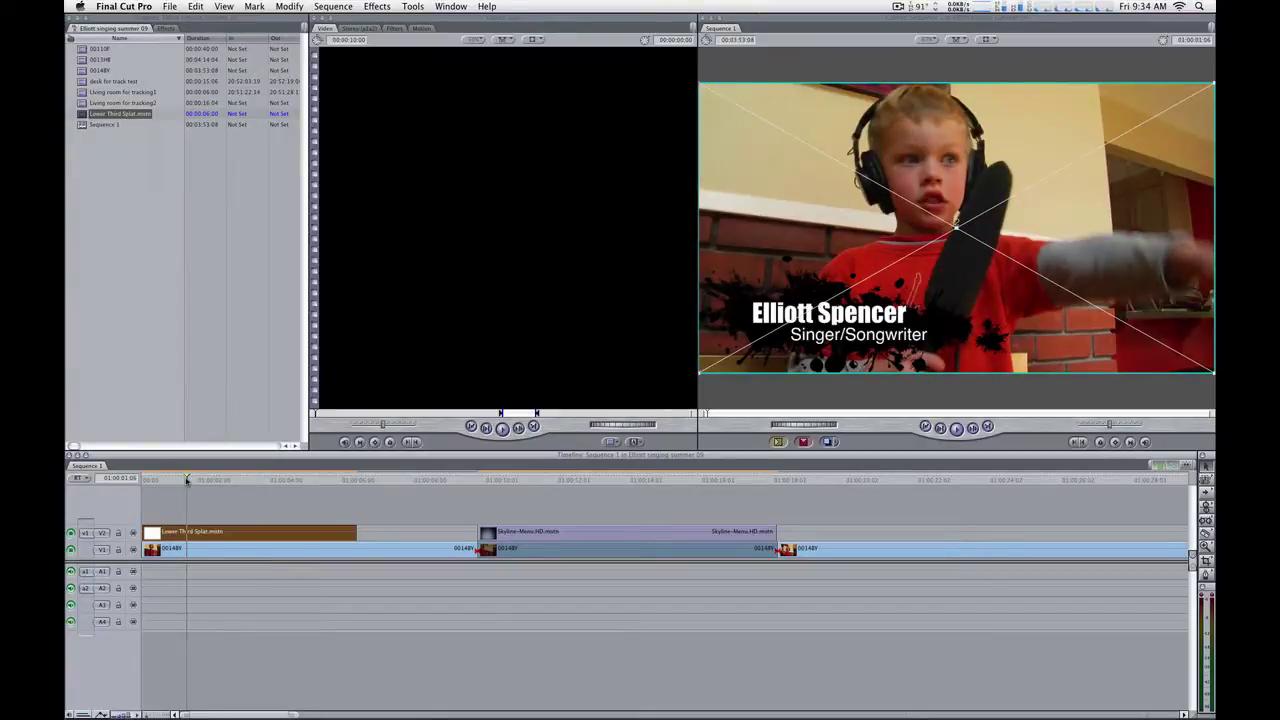
mouse_move(187, 480)
mouse_down()
mouse_move(152, 481)
mouse_move(175, 482)
mouse_up()
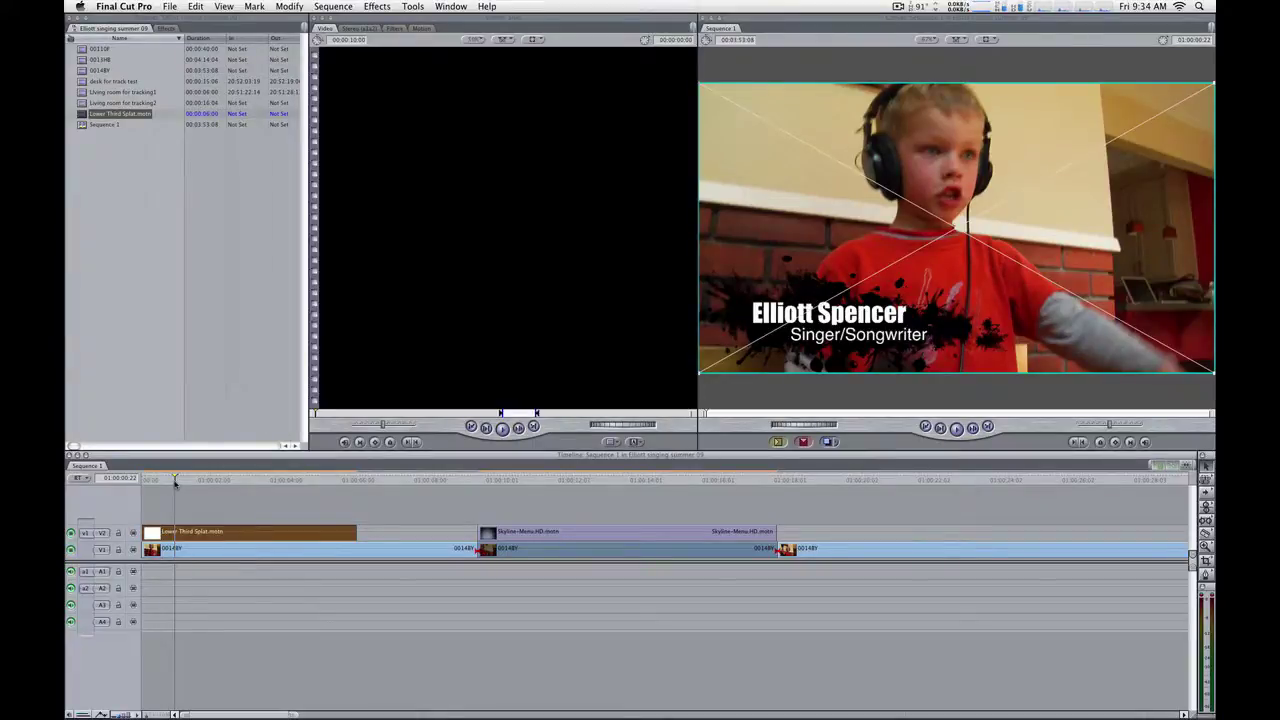
drag(175, 482, 175, 481)
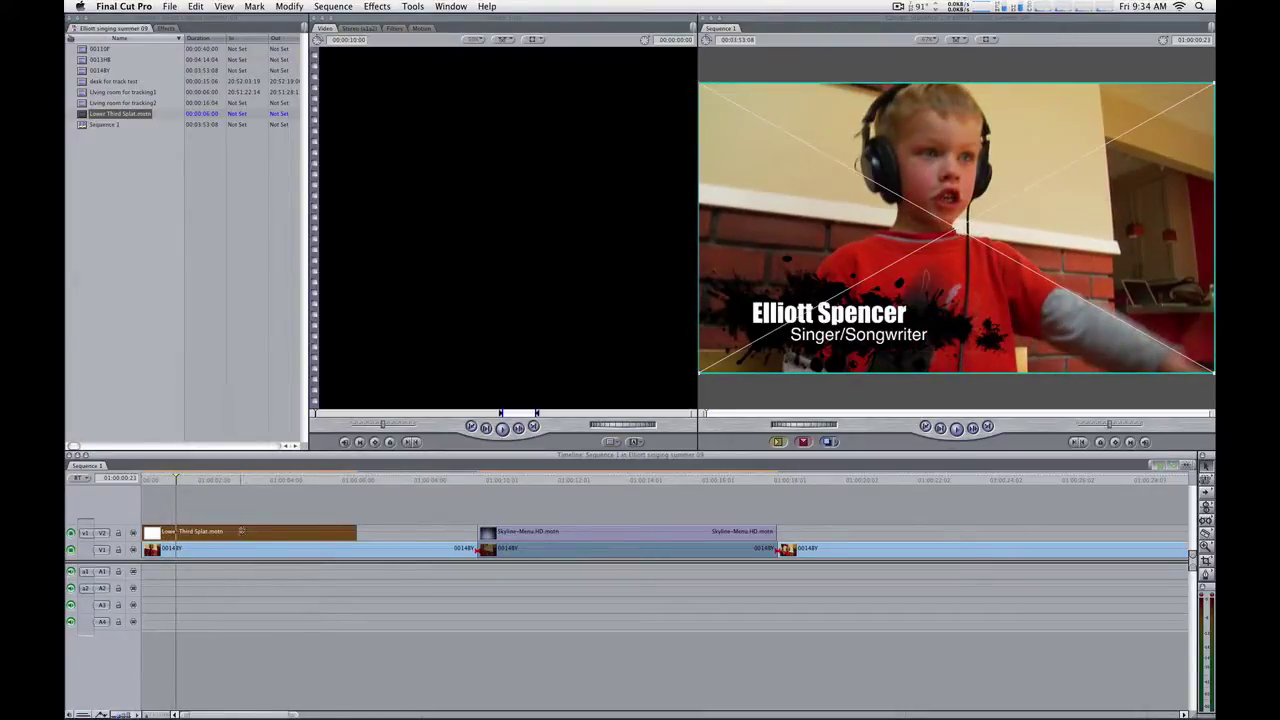
right_click(241, 532)
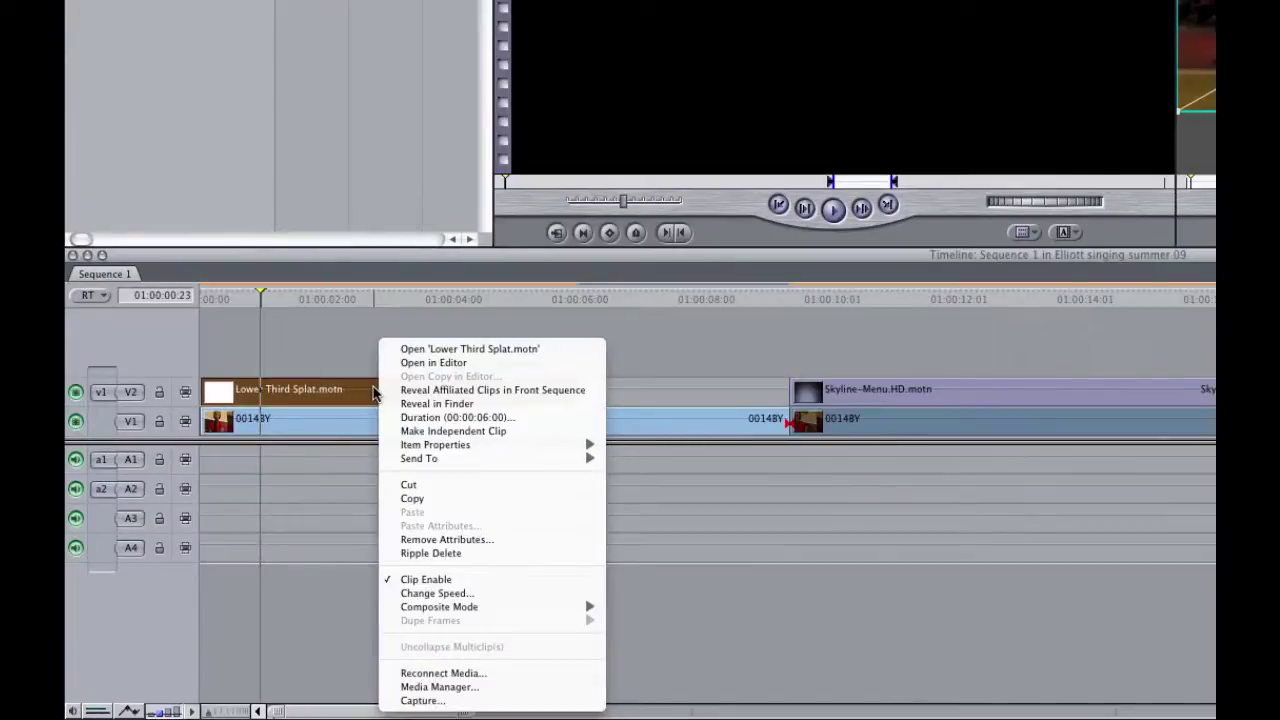
mouse_move(440, 447)
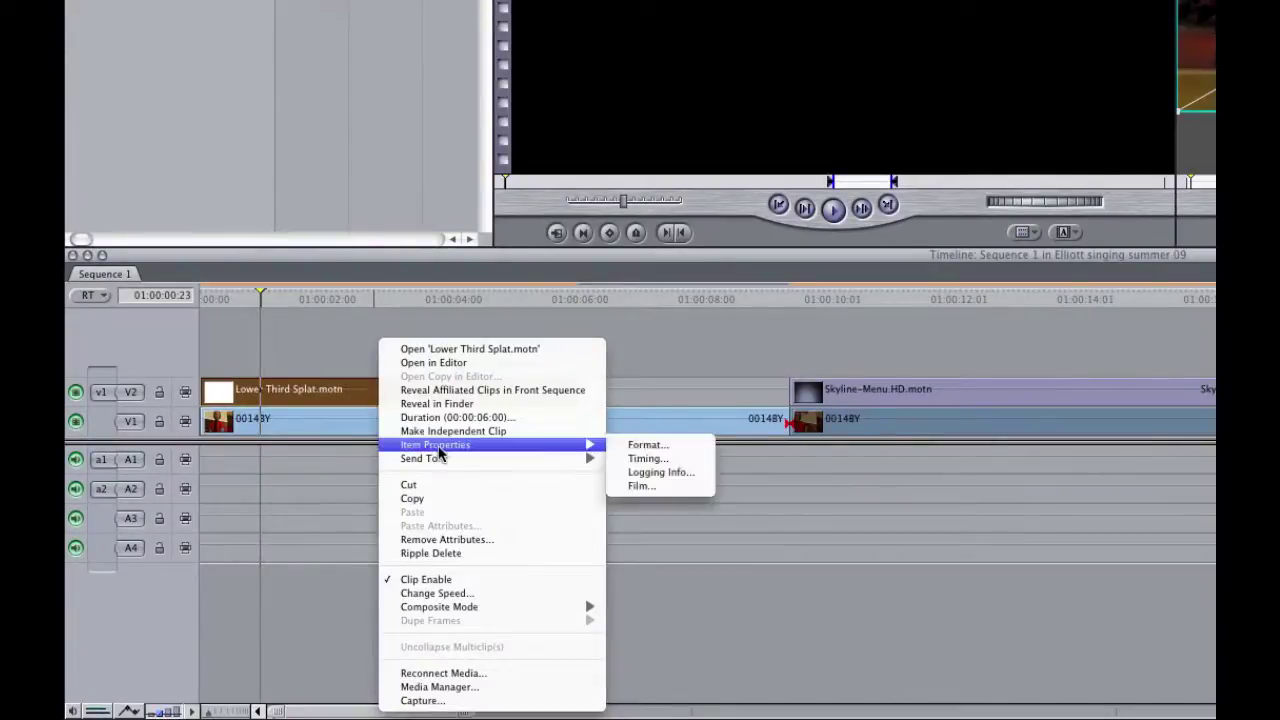
click(651, 447)
drag(433, 236, 428, 199)
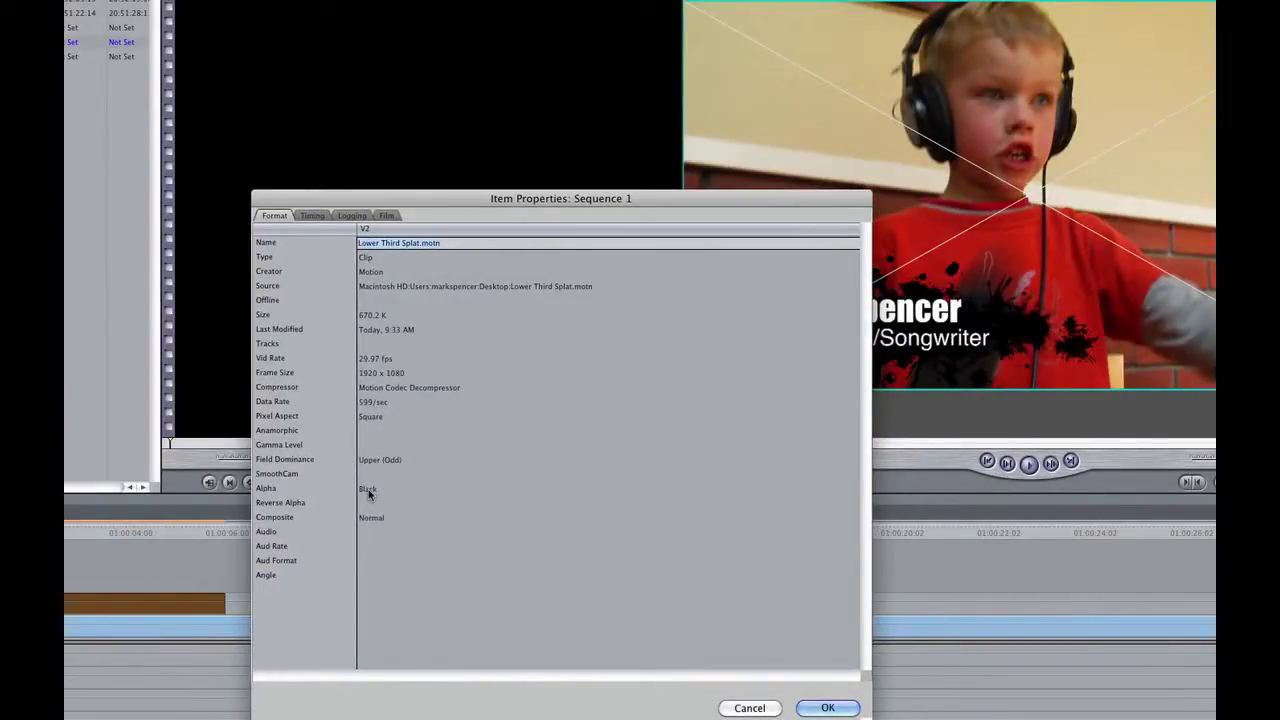
drag(463, 203, 391, 160)
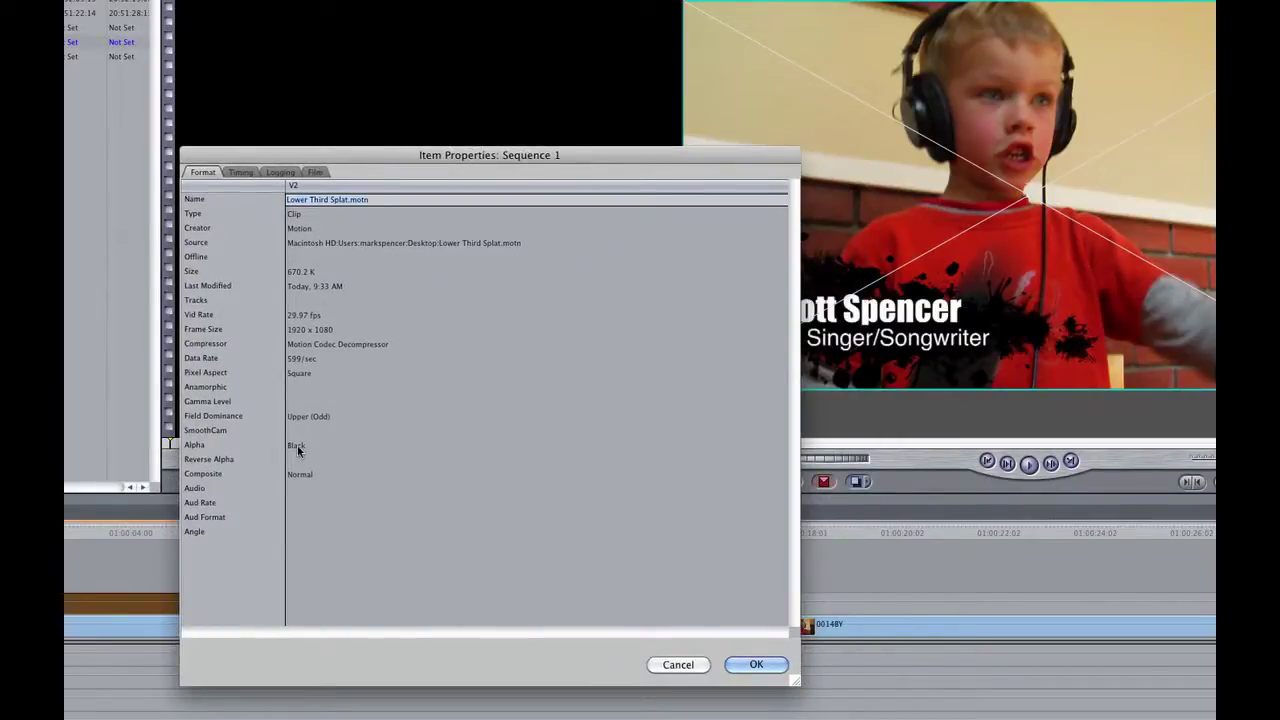
click(297, 450)
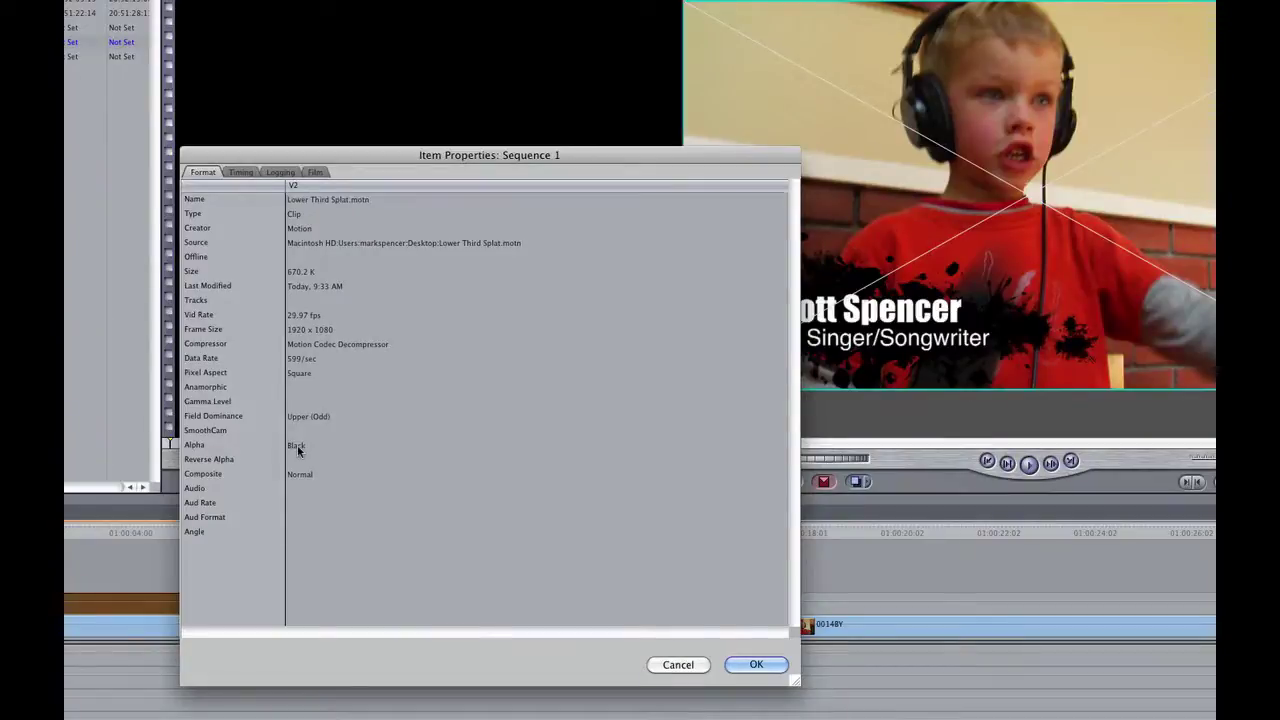
right_click(297, 450)
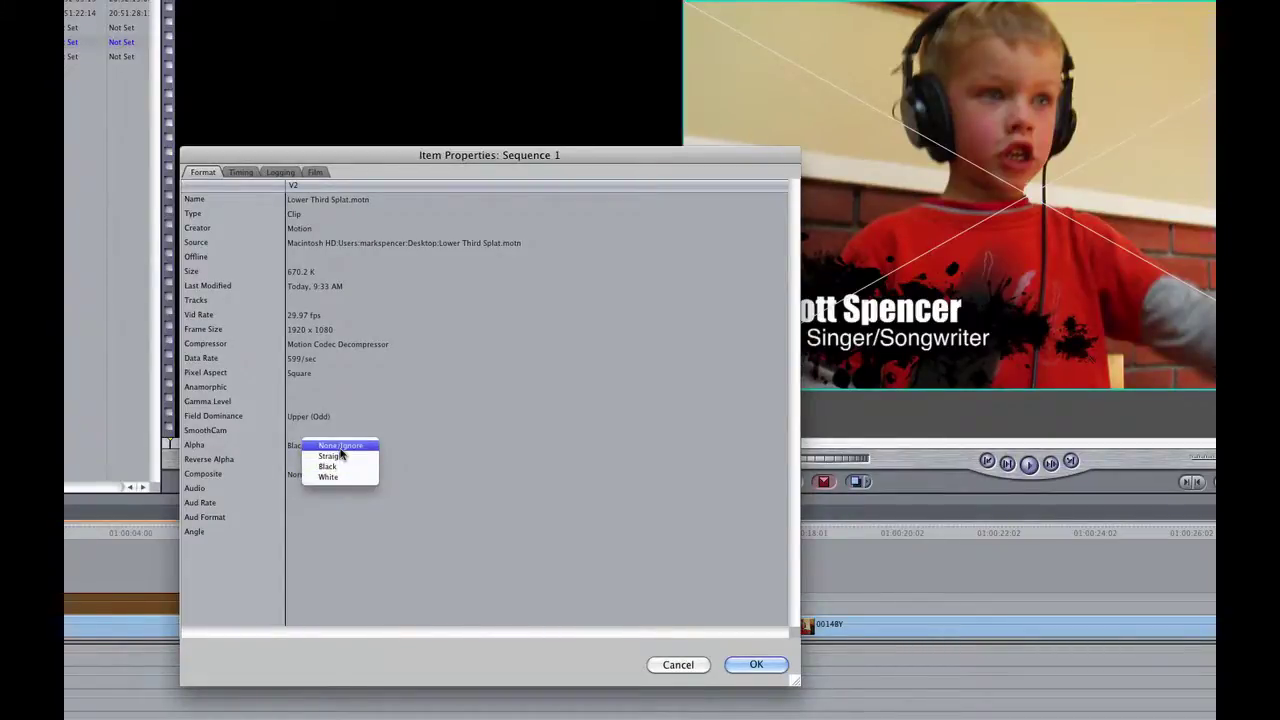
click(340, 447)
drag(751, 155, 669, 147)
click(594, 411)
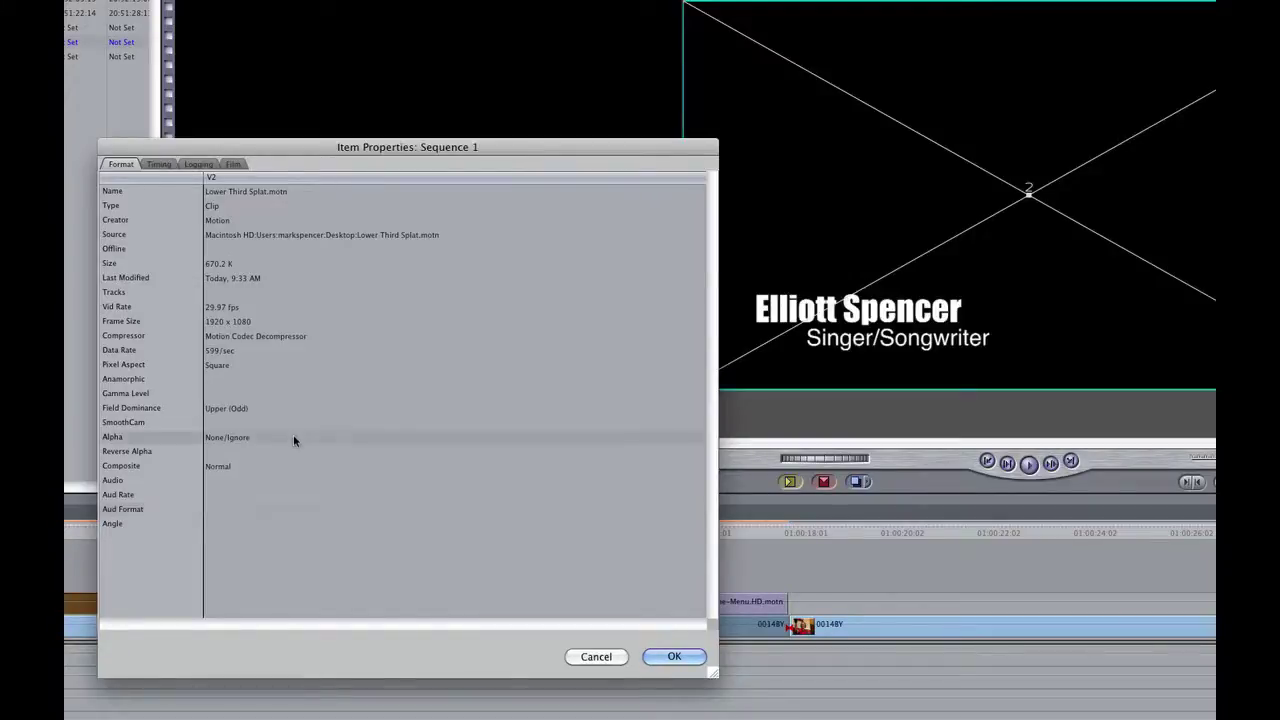
click(238, 443)
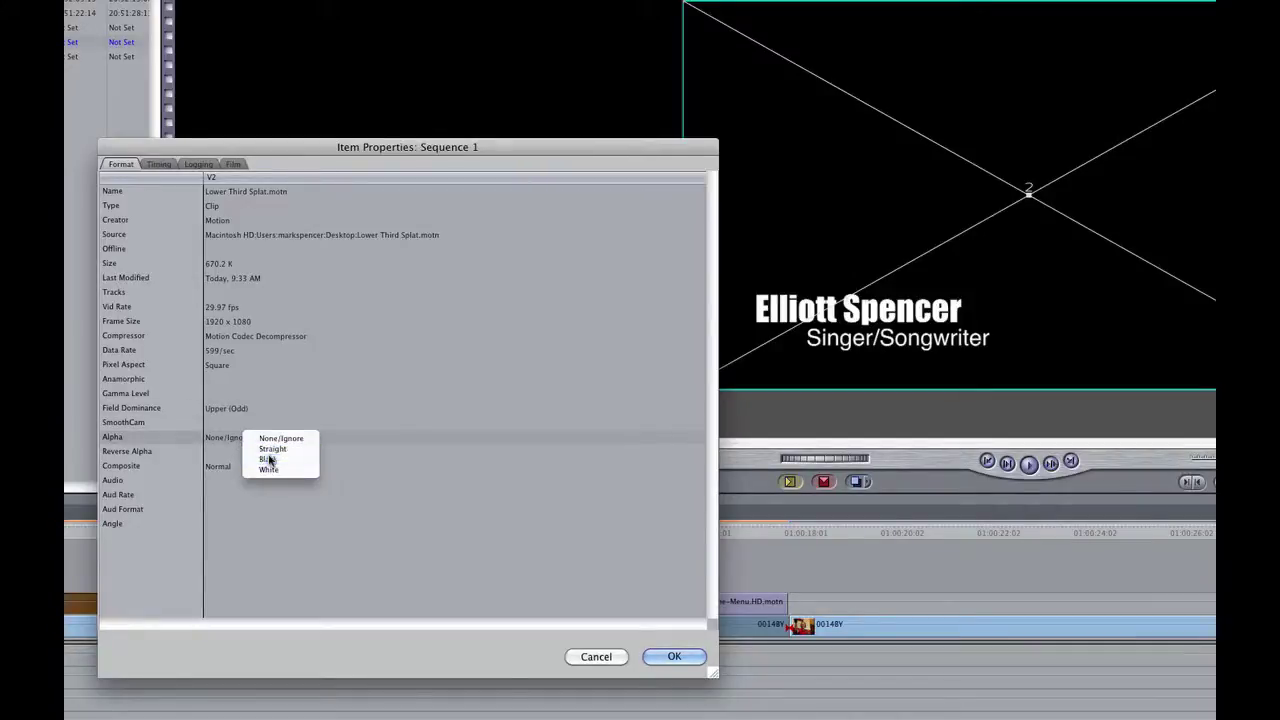
click(265, 459)
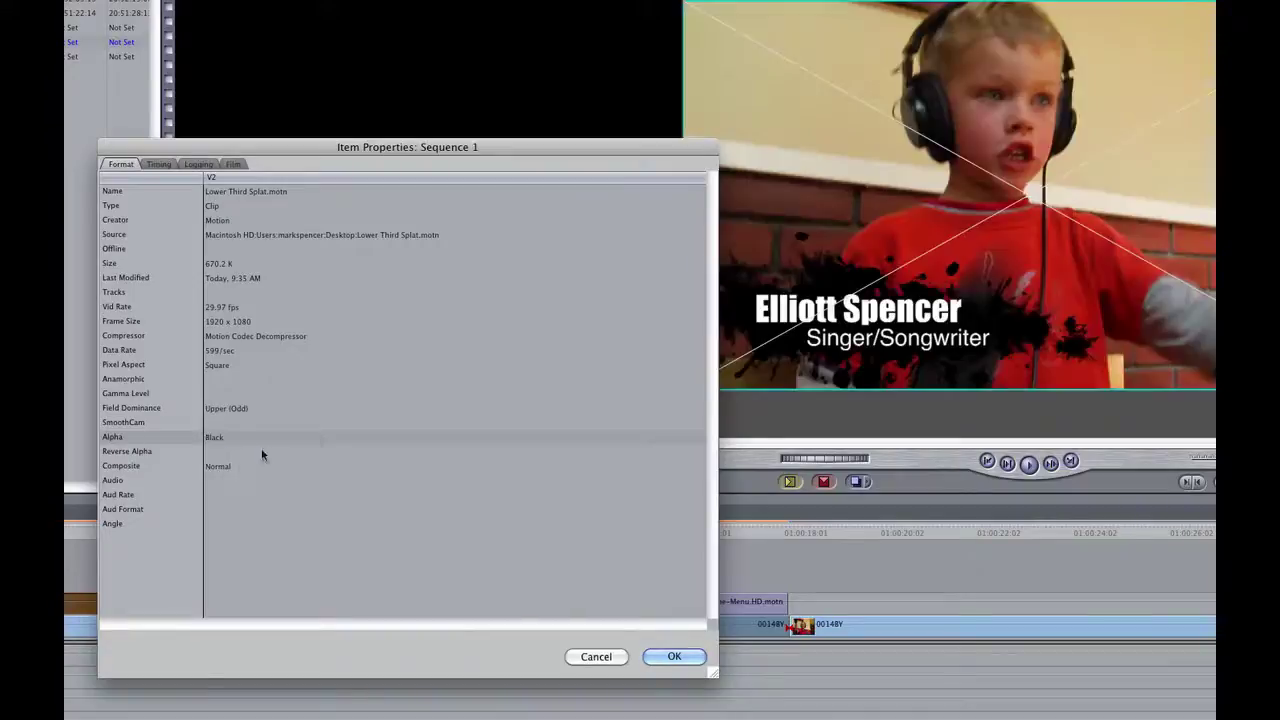
click(665, 656)
click(142, 566)
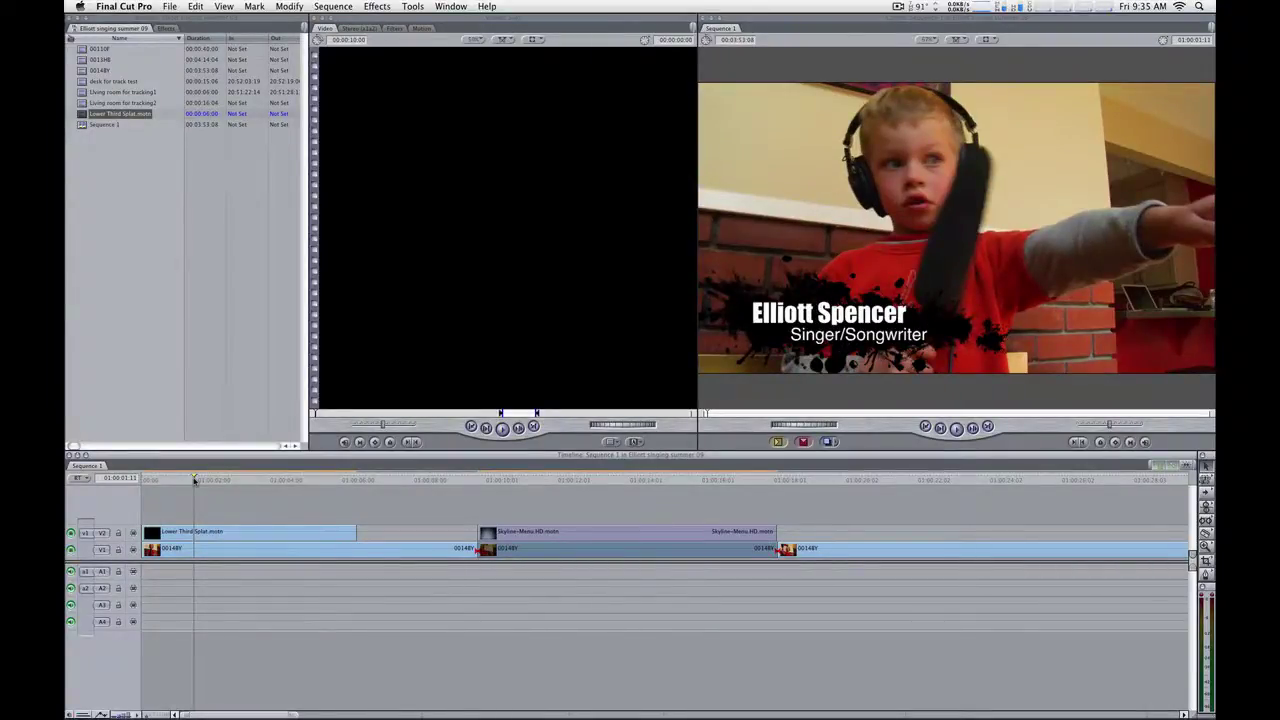
Move the playhead to the Skyline-Menu.HD.motn clip in the timeline
click(512, 481)
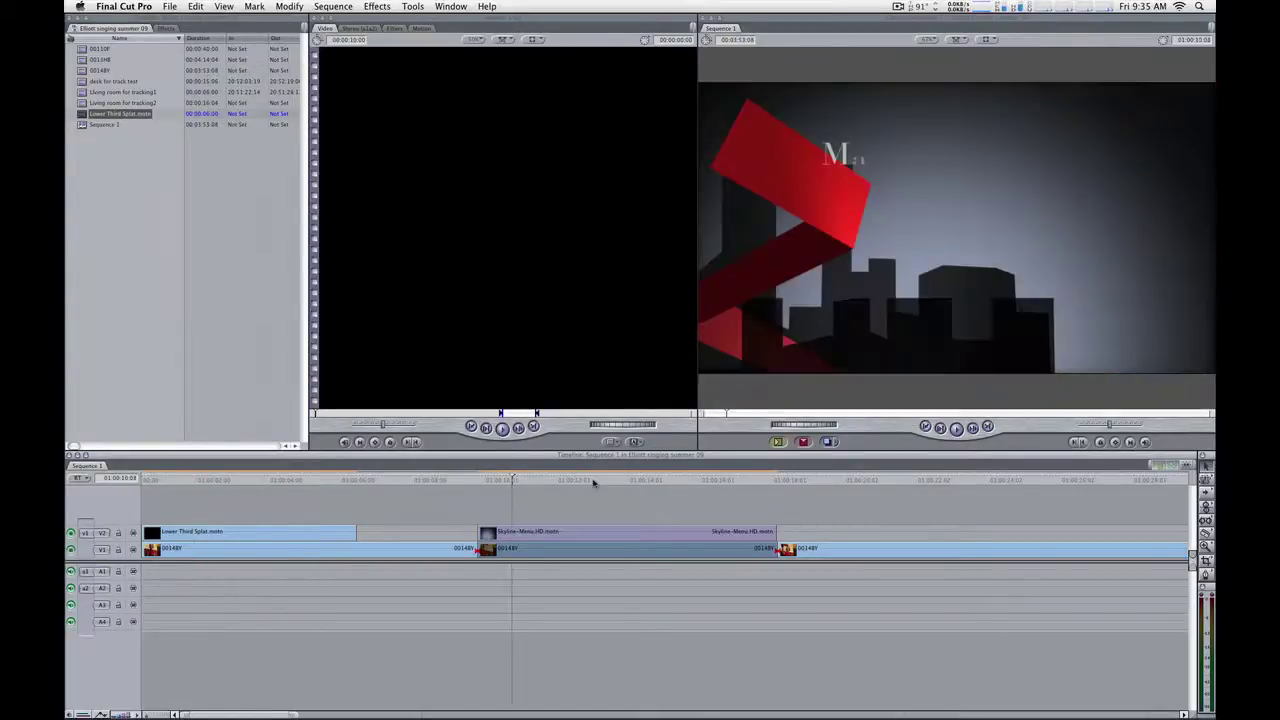